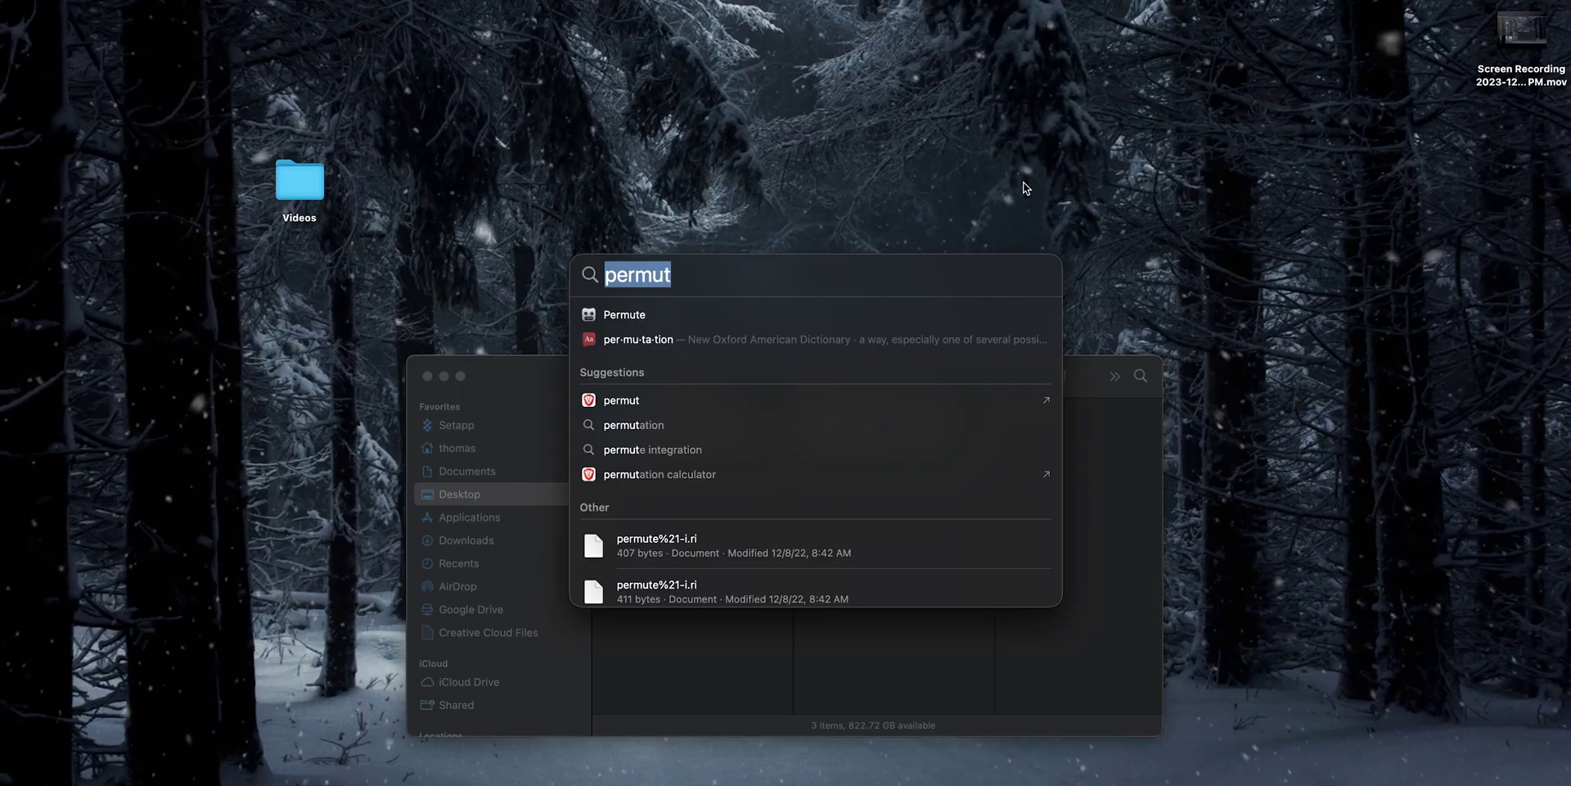
Step: Launch Permute from a Spotlight search for 'permute' and position its window
text(permute)
key(Return)
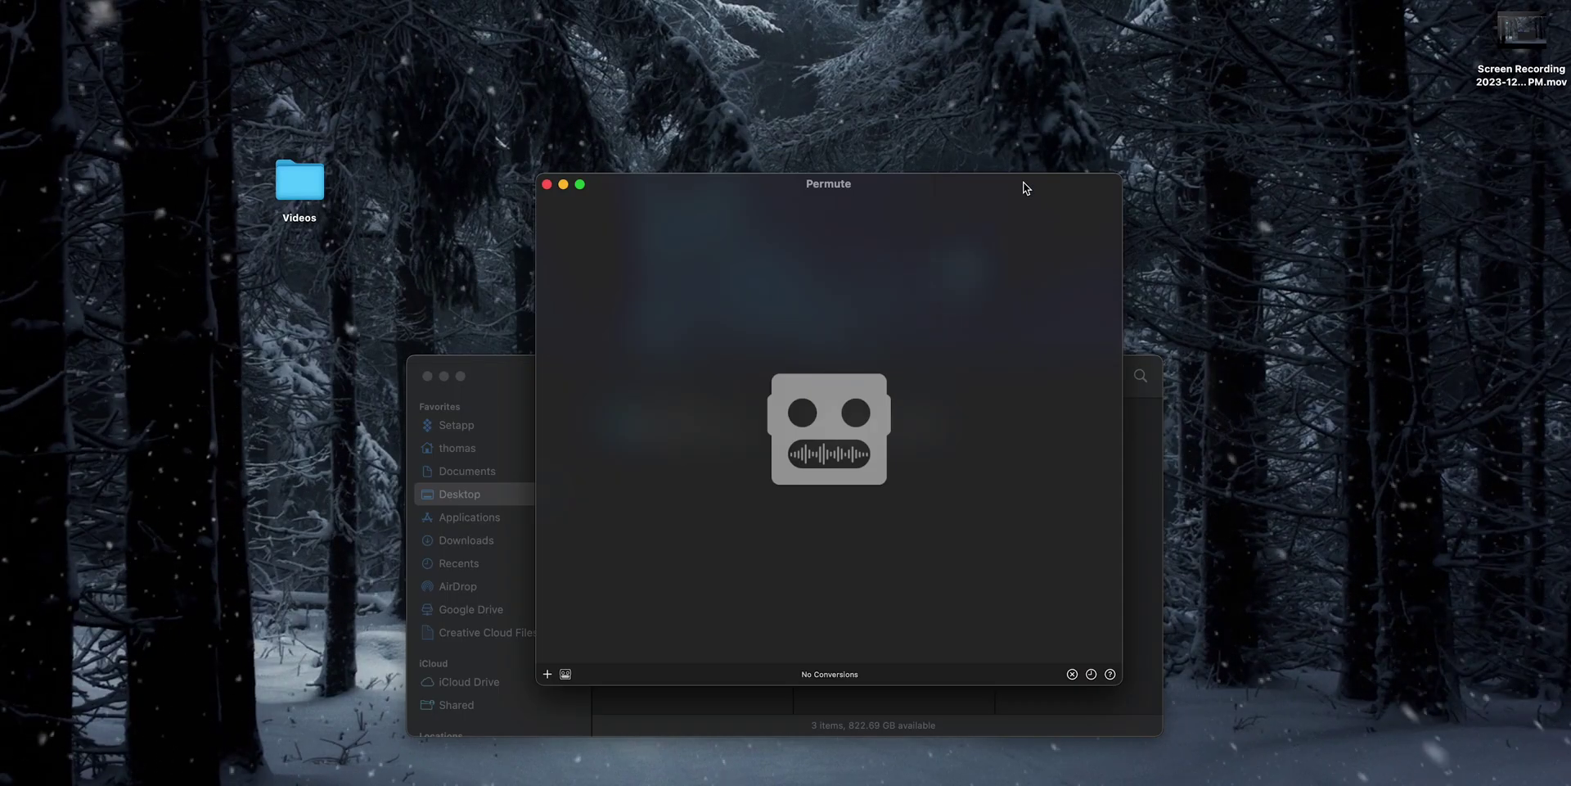
drag(892, 182, 856, 202)
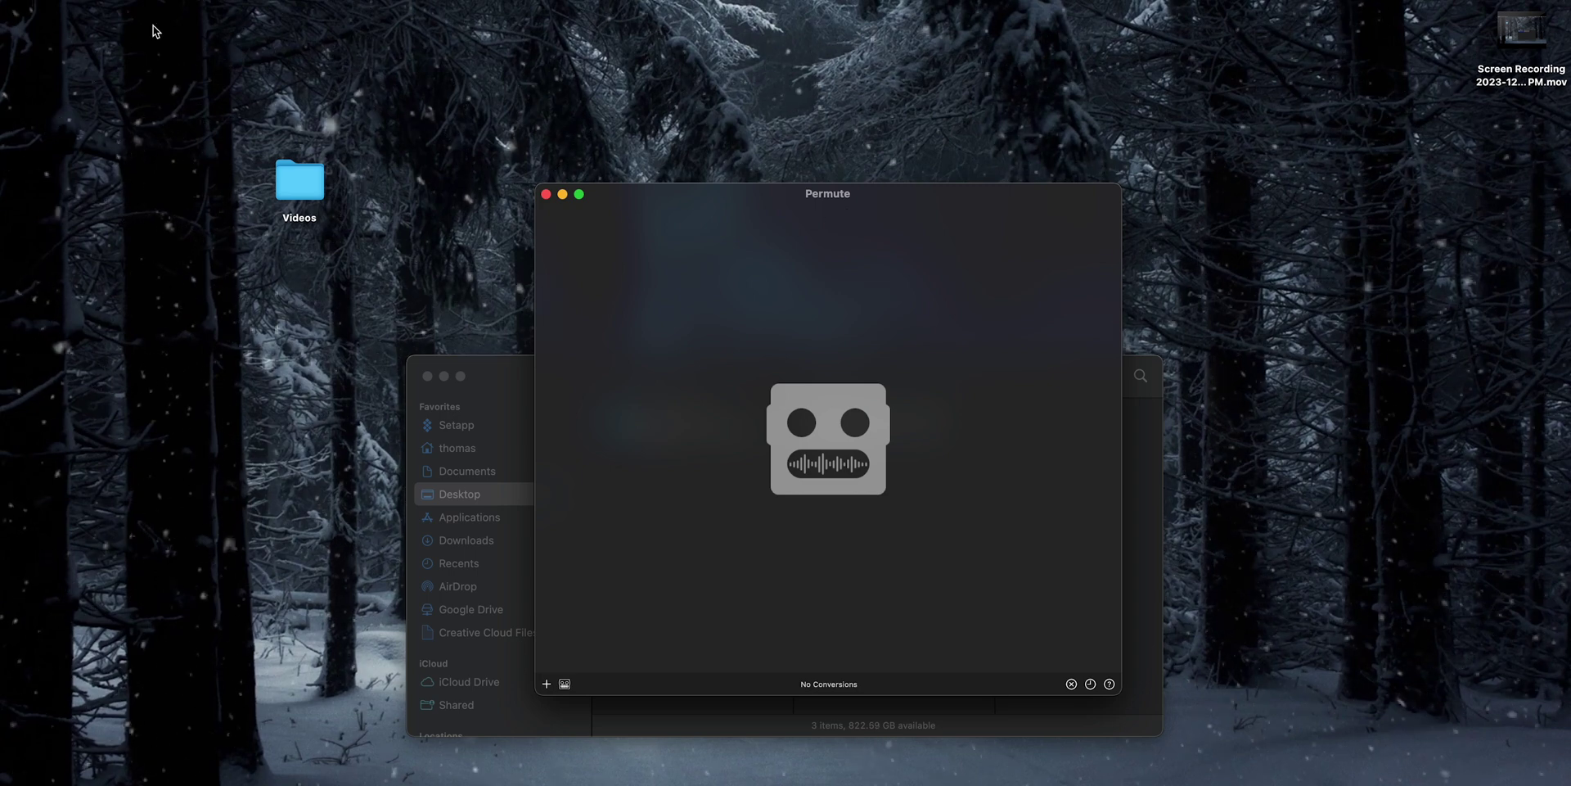
click(65, 0)
Step: Open Permute's Settings and switch from General to the Presets section
click(70, 35)
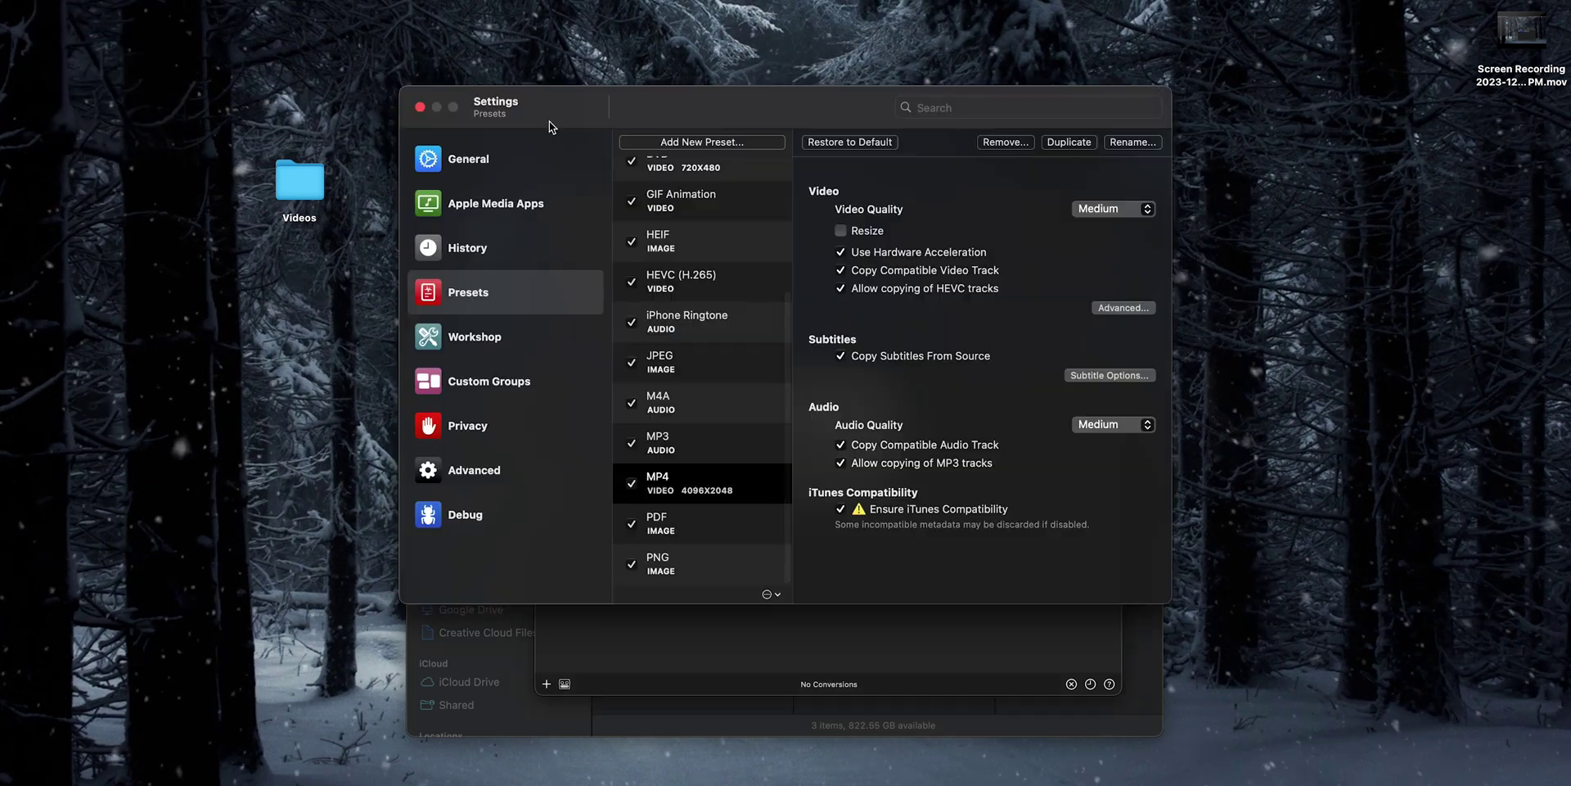
drag(549, 121, 730, 232)
click(664, 286)
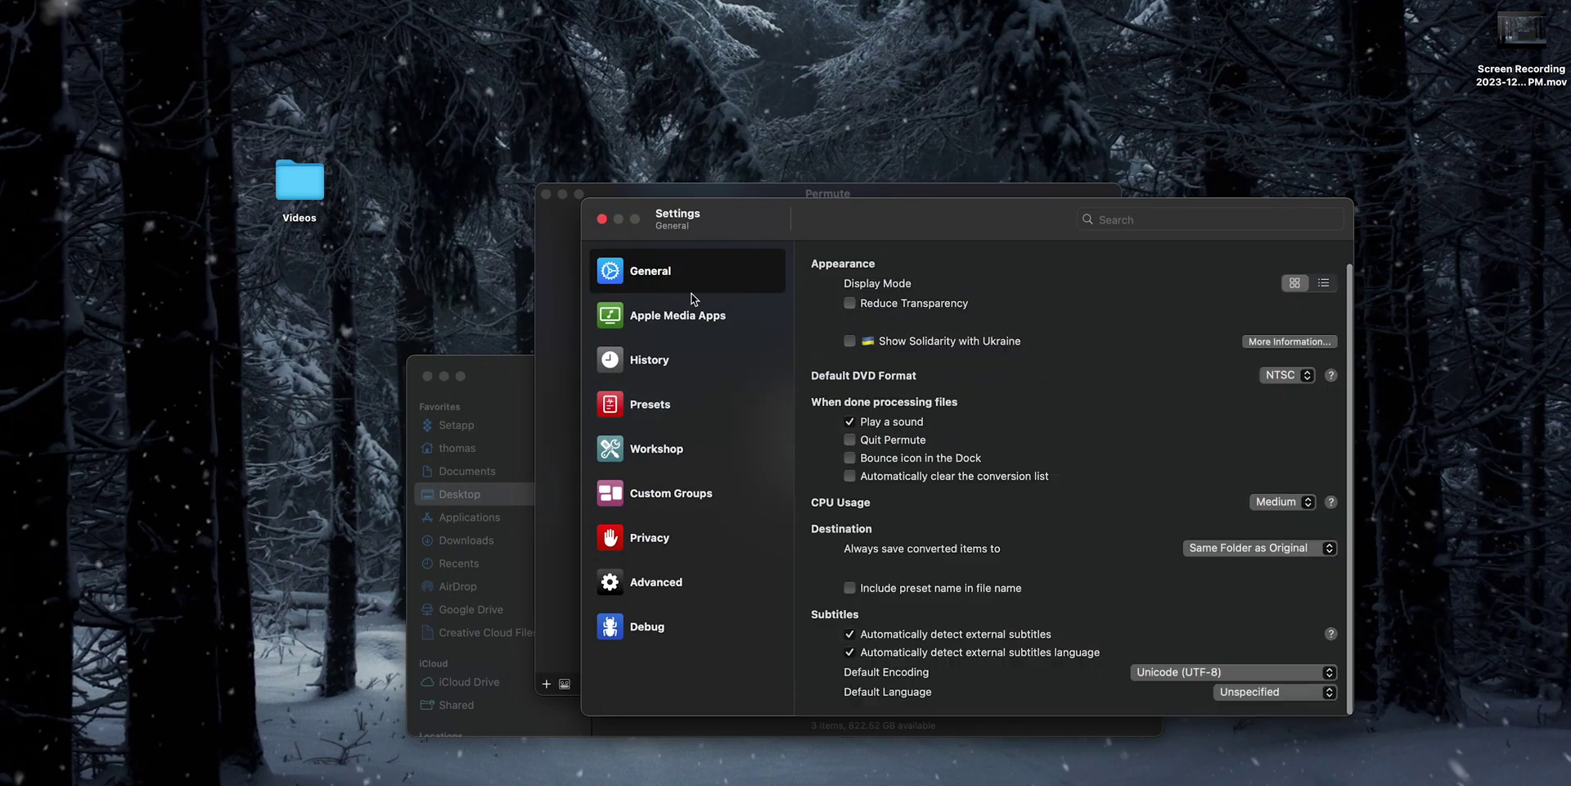
drag(942, 234, 952, 224)
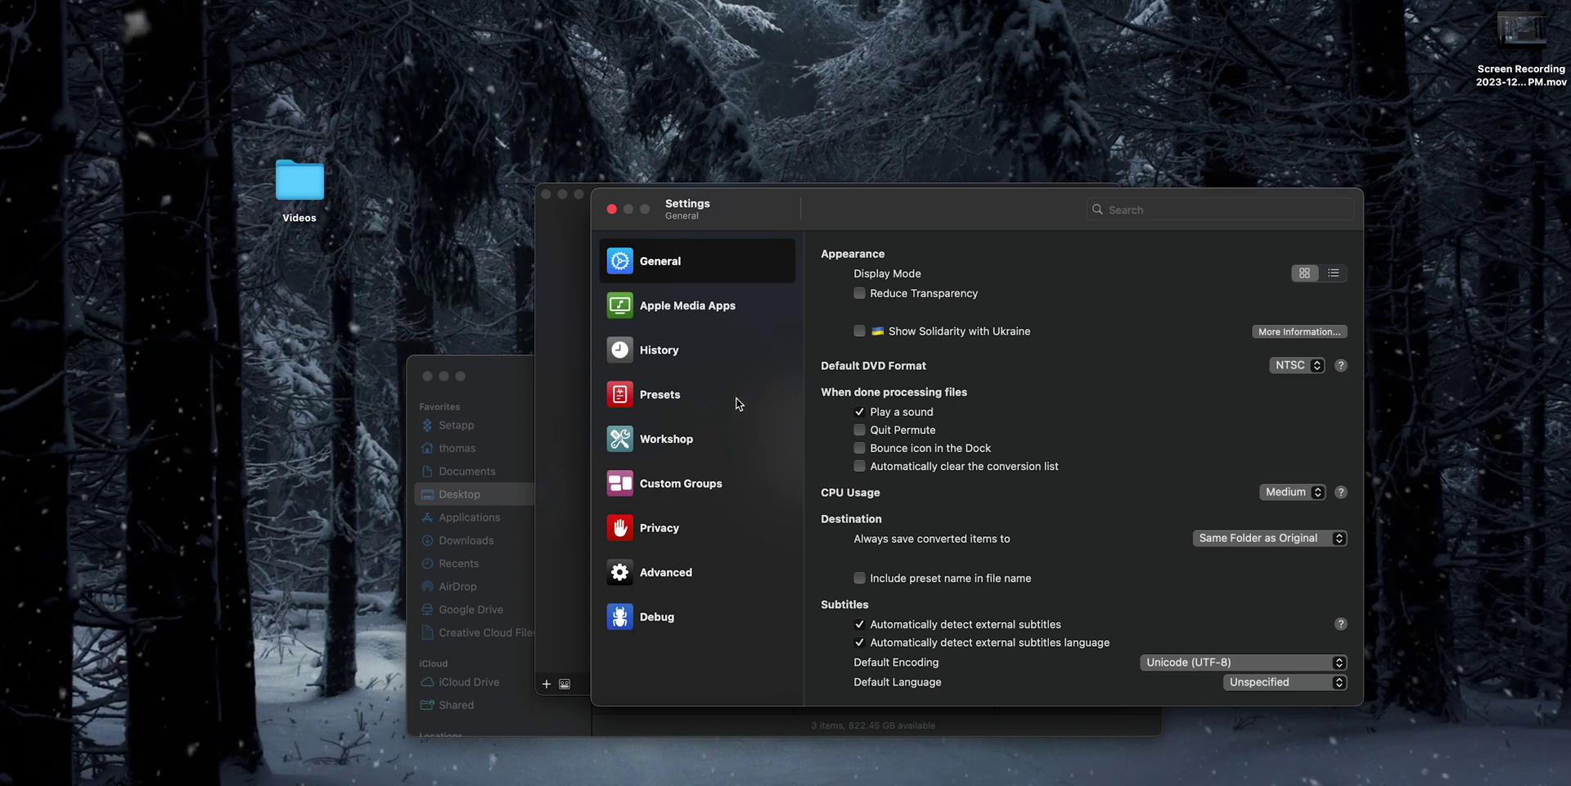
drag(872, 223, 853, 207)
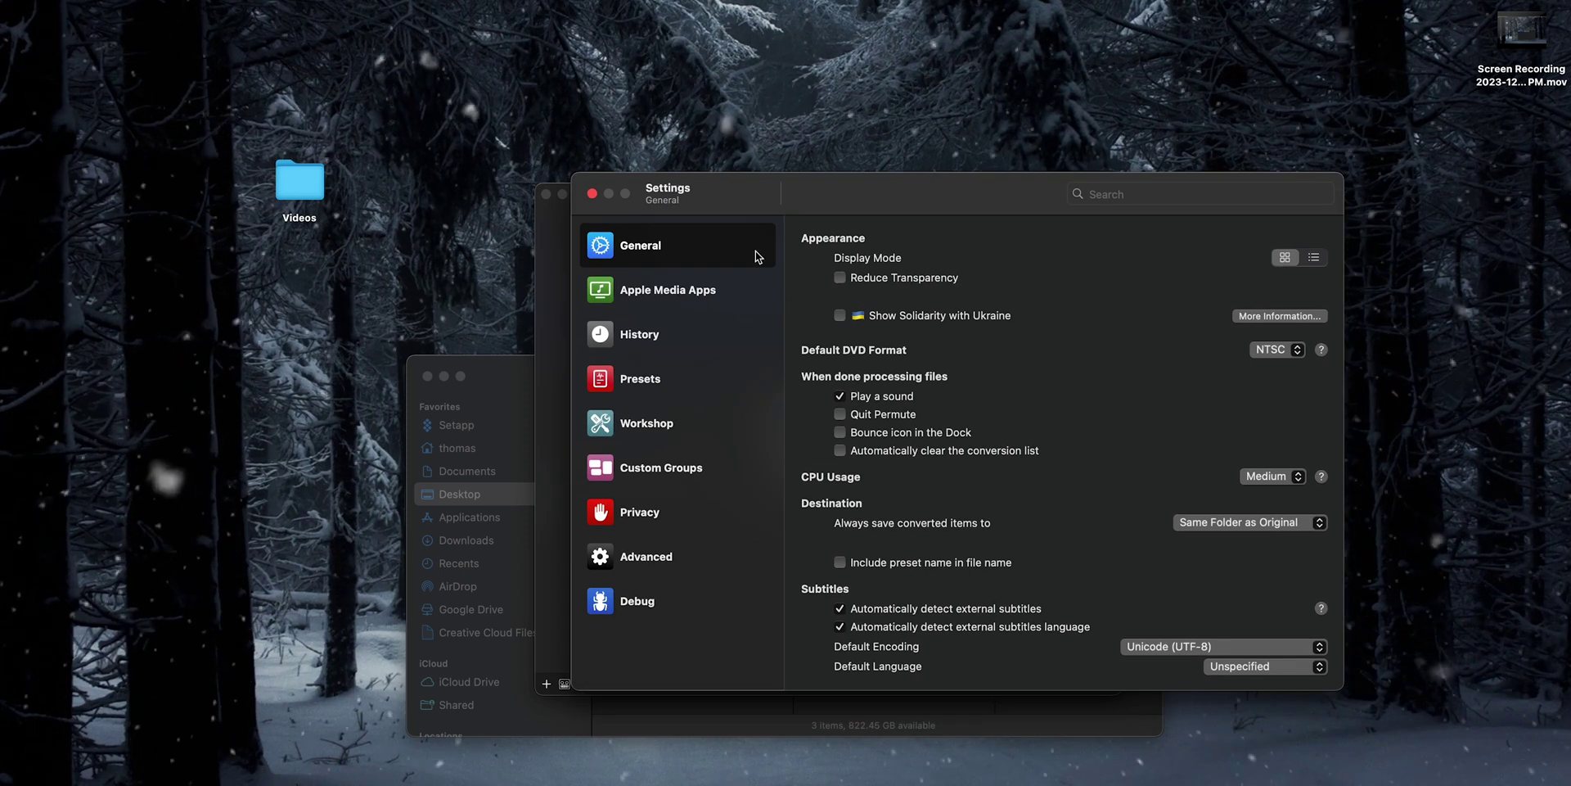
click(687, 381)
drag(988, 195, 994, 186)
Step: Scroll the presets list and view the AppleTV 4K preset's options
scroll(916, 311, up, 5)
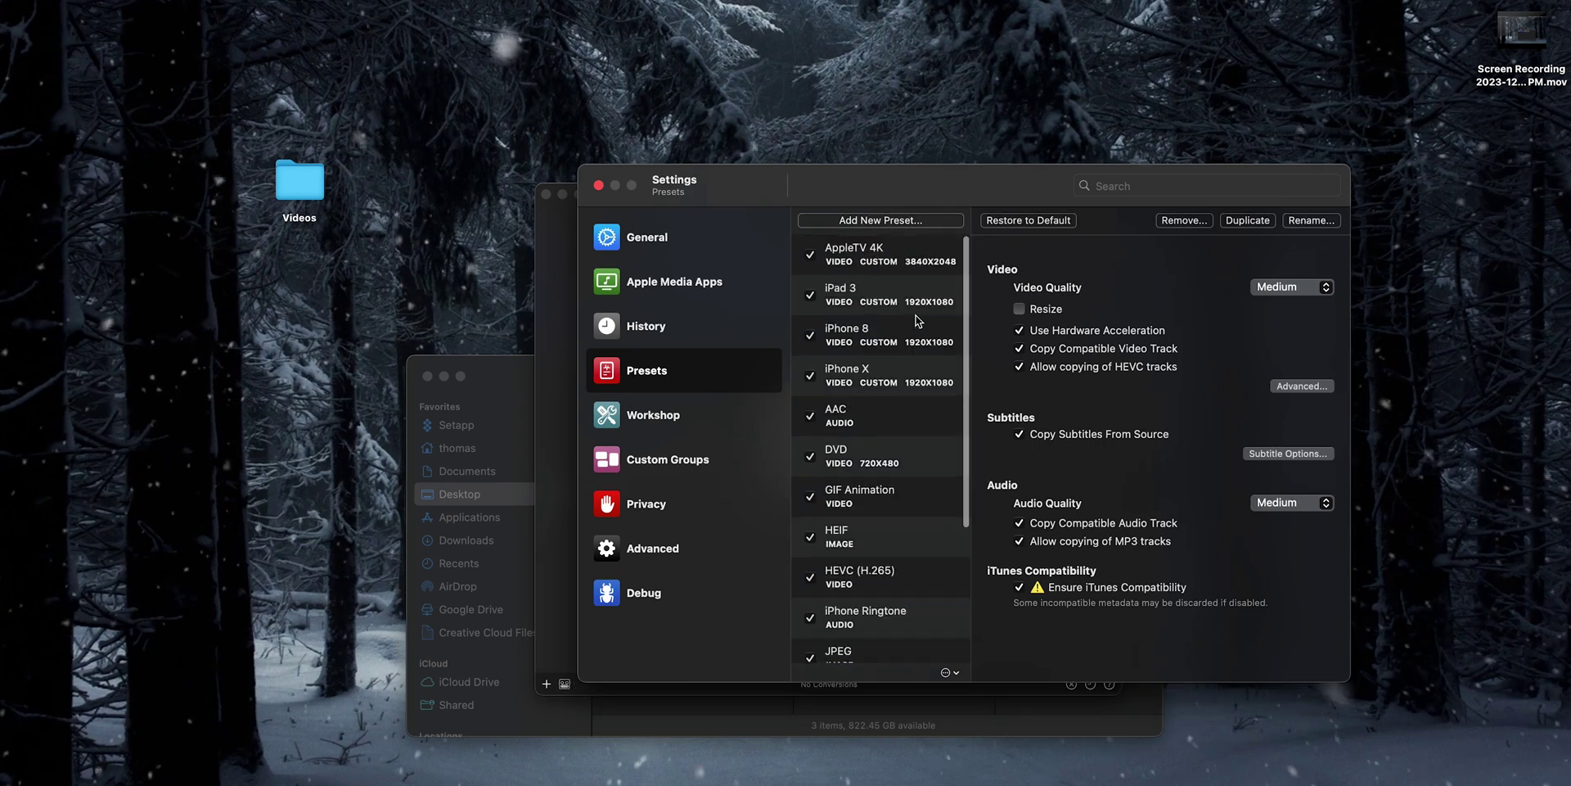
drag(1008, 196, 1002, 174)
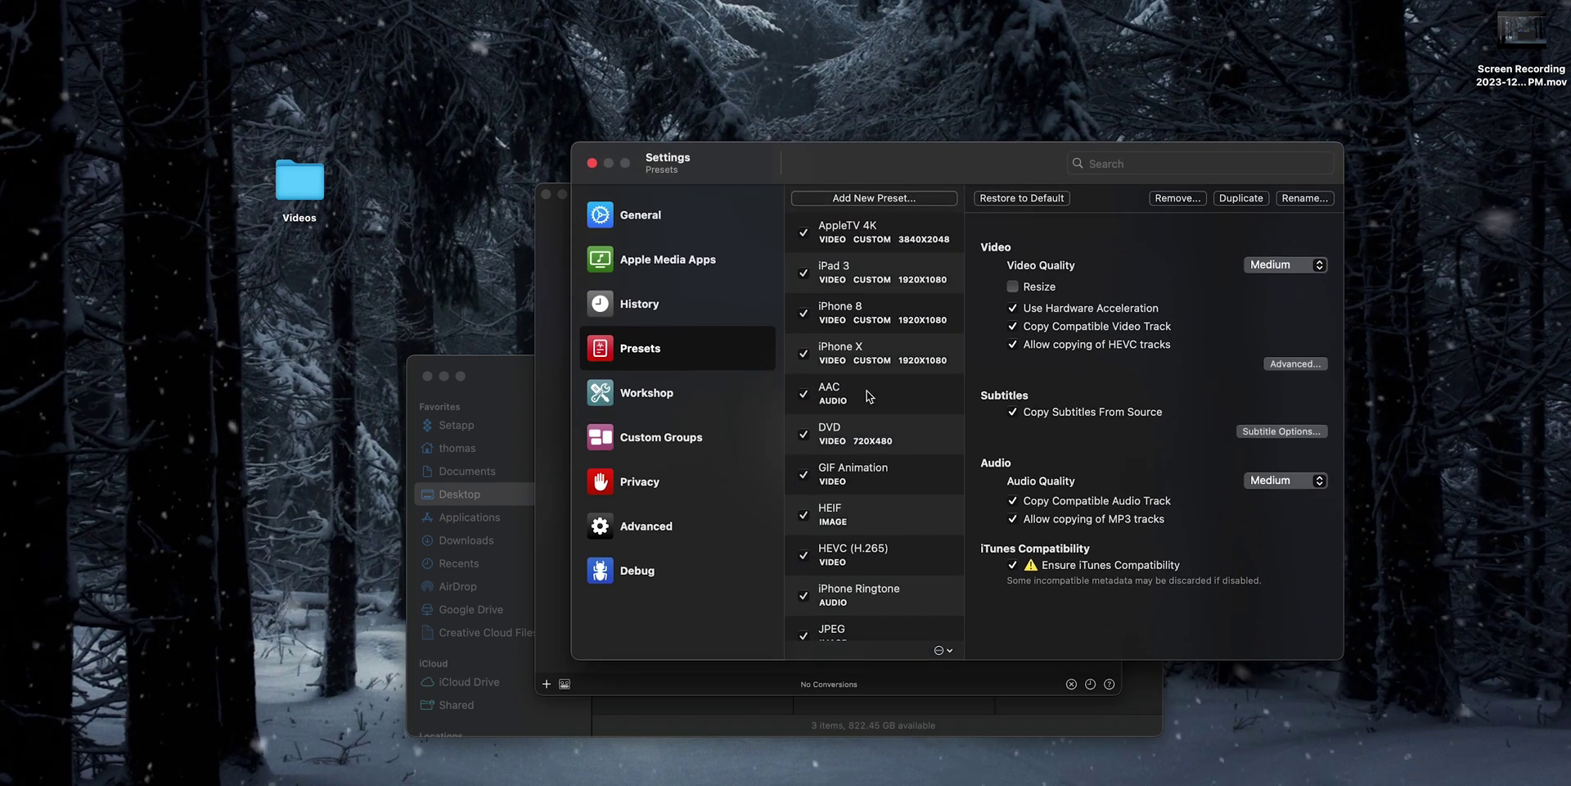
scroll(920, 526, down, 5)
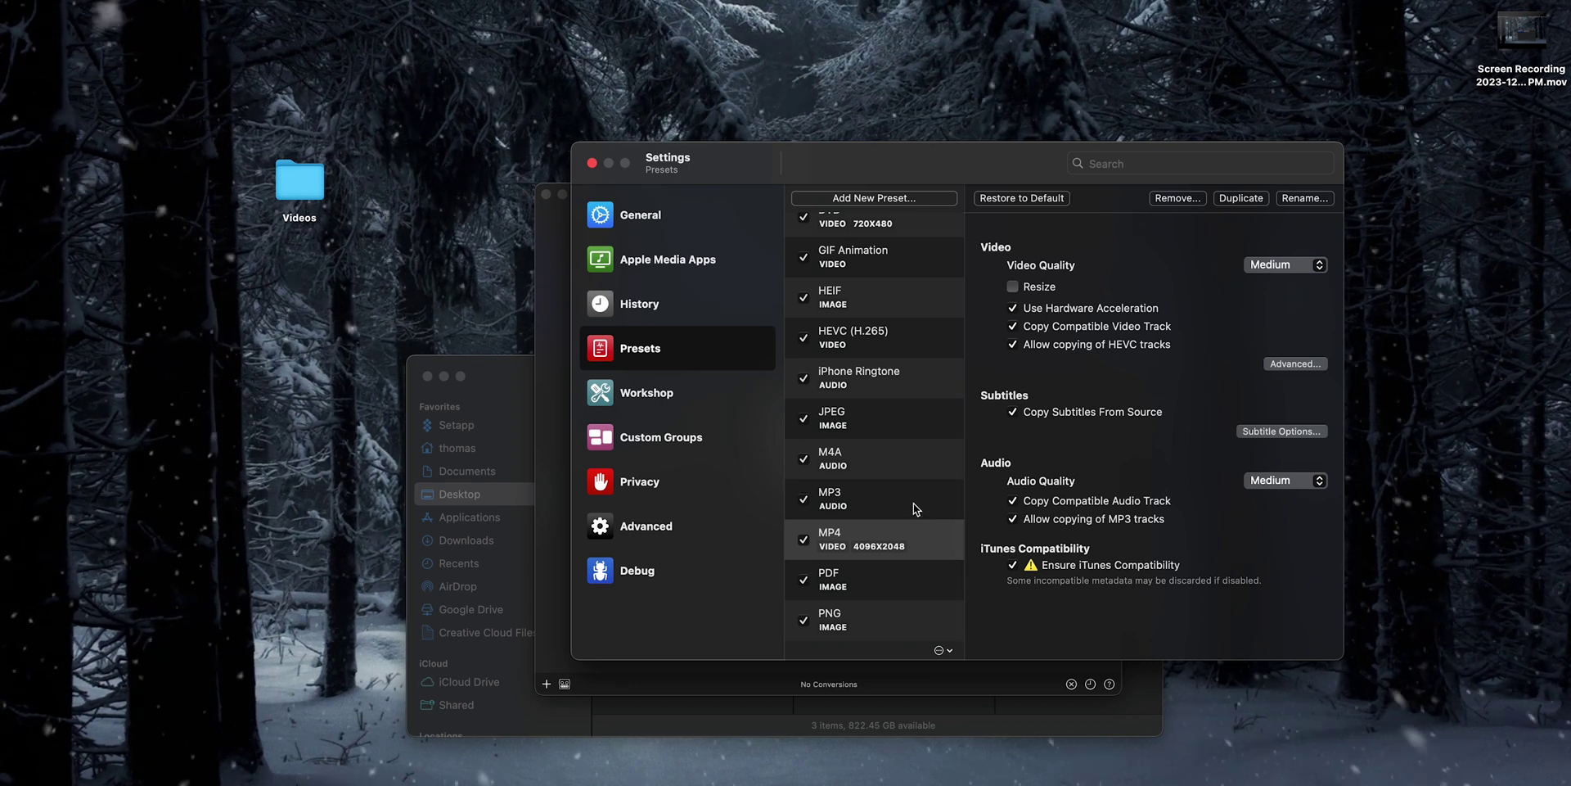
scroll(914, 503, up, 5)
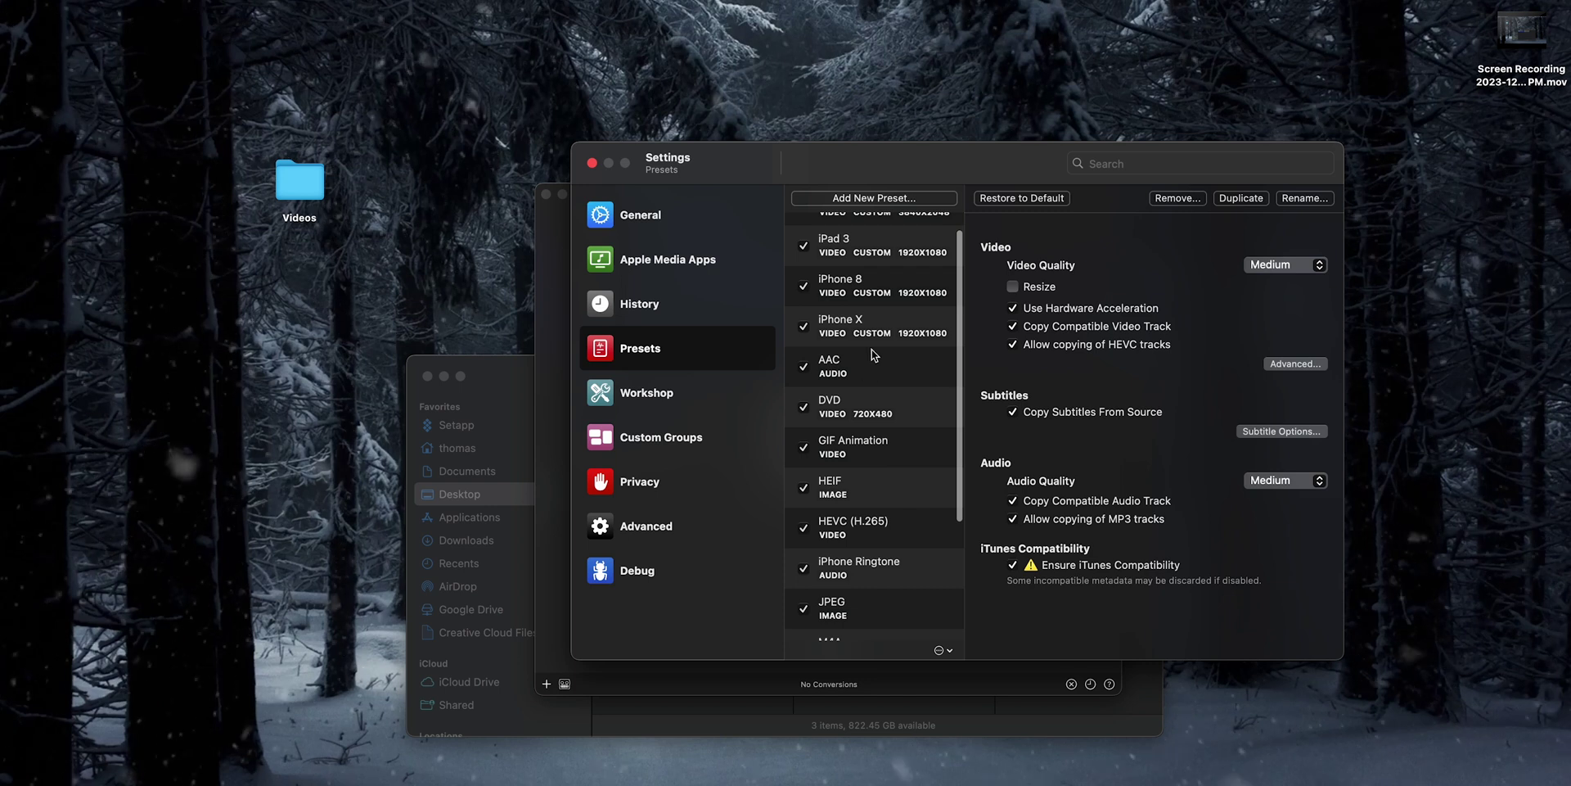
scroll(876, 348, up, 1)
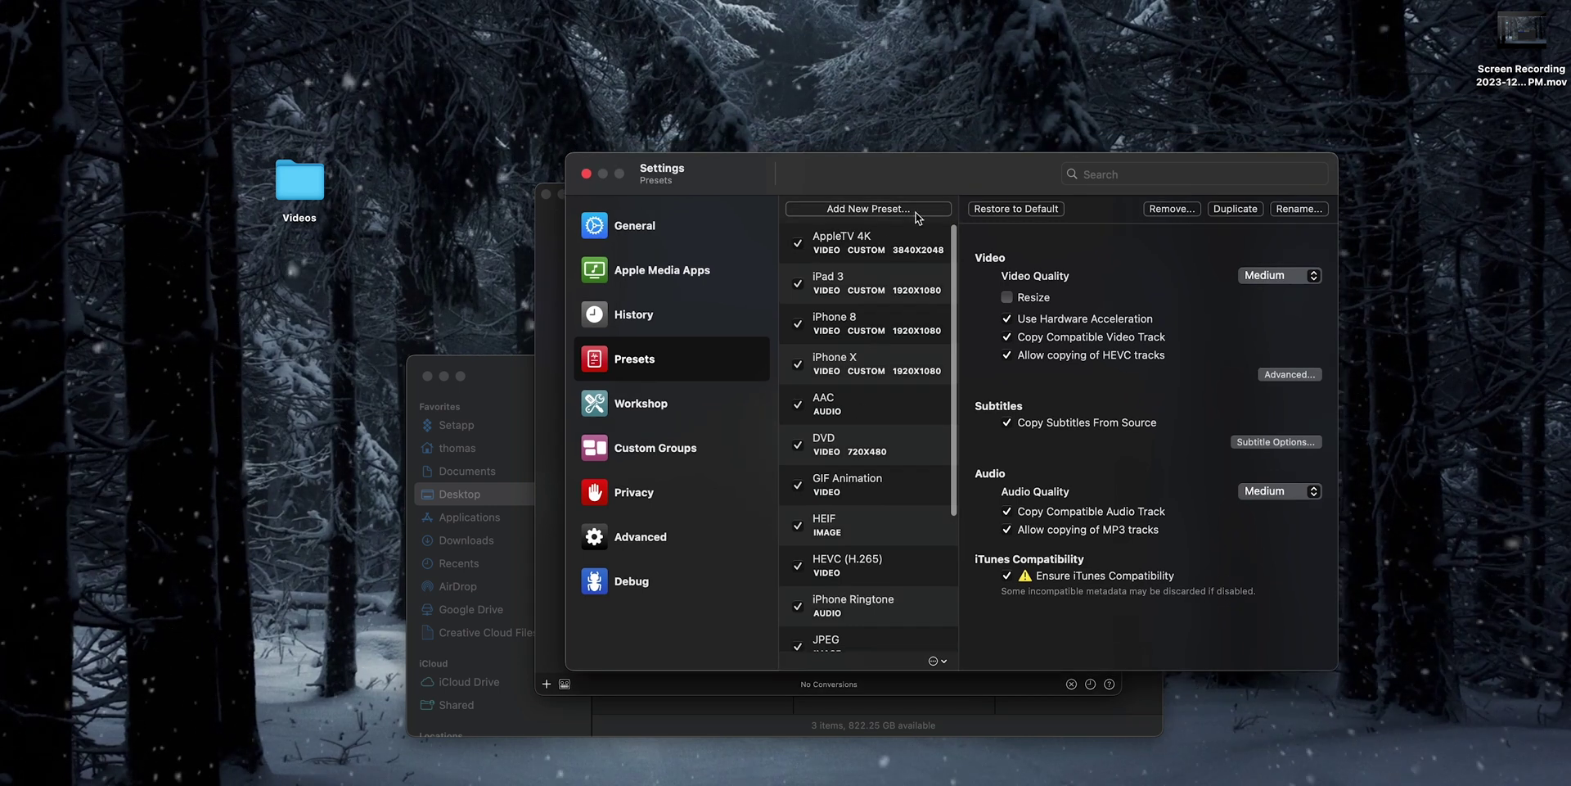
click(925, 233)
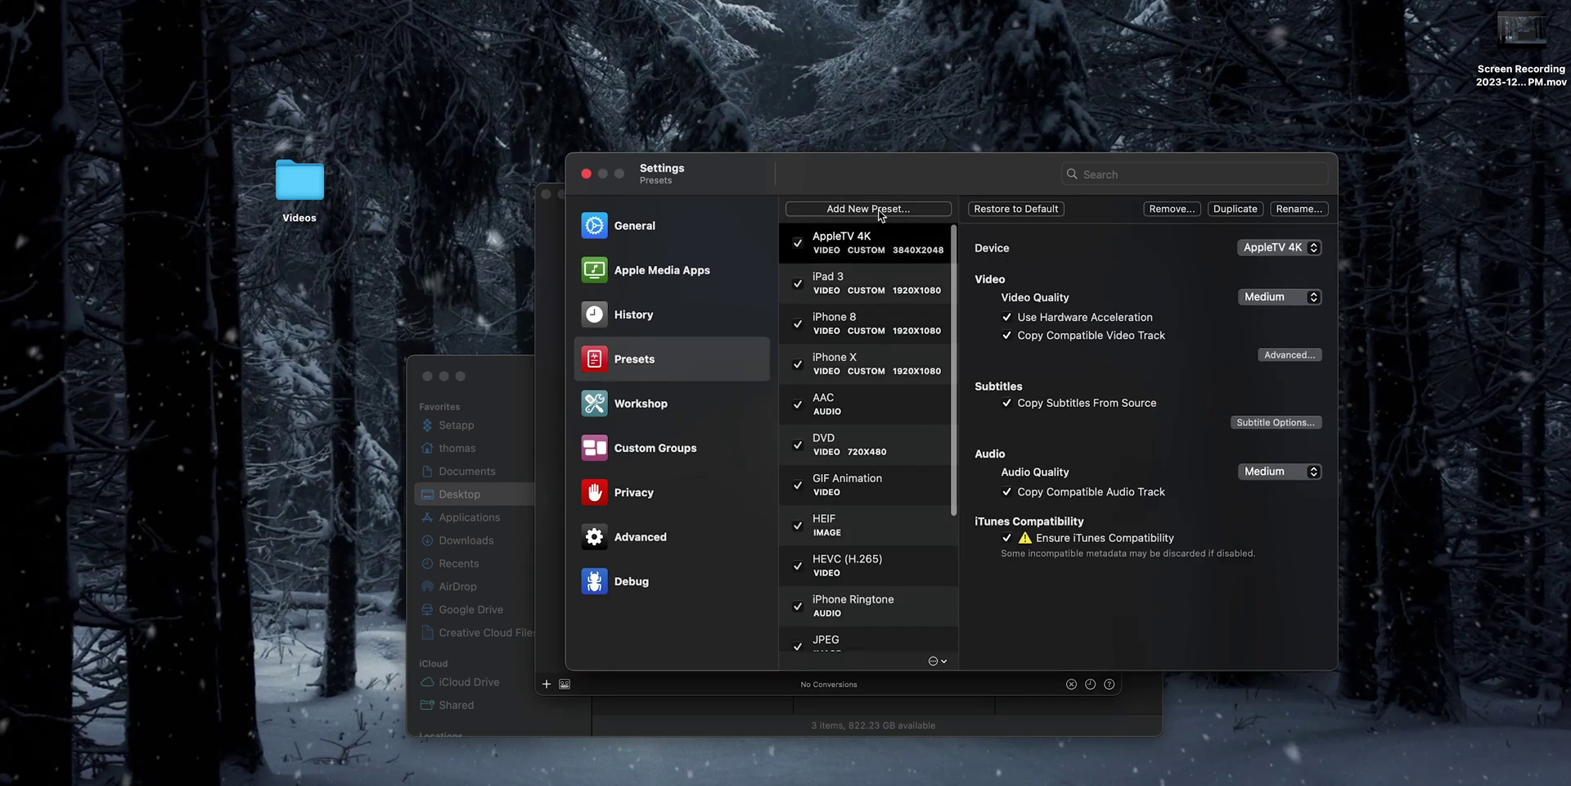
Step: Show the MP4 preset's options: 4096x2048 with Medium video and audio quality
scroll(916, 409, down, 5)
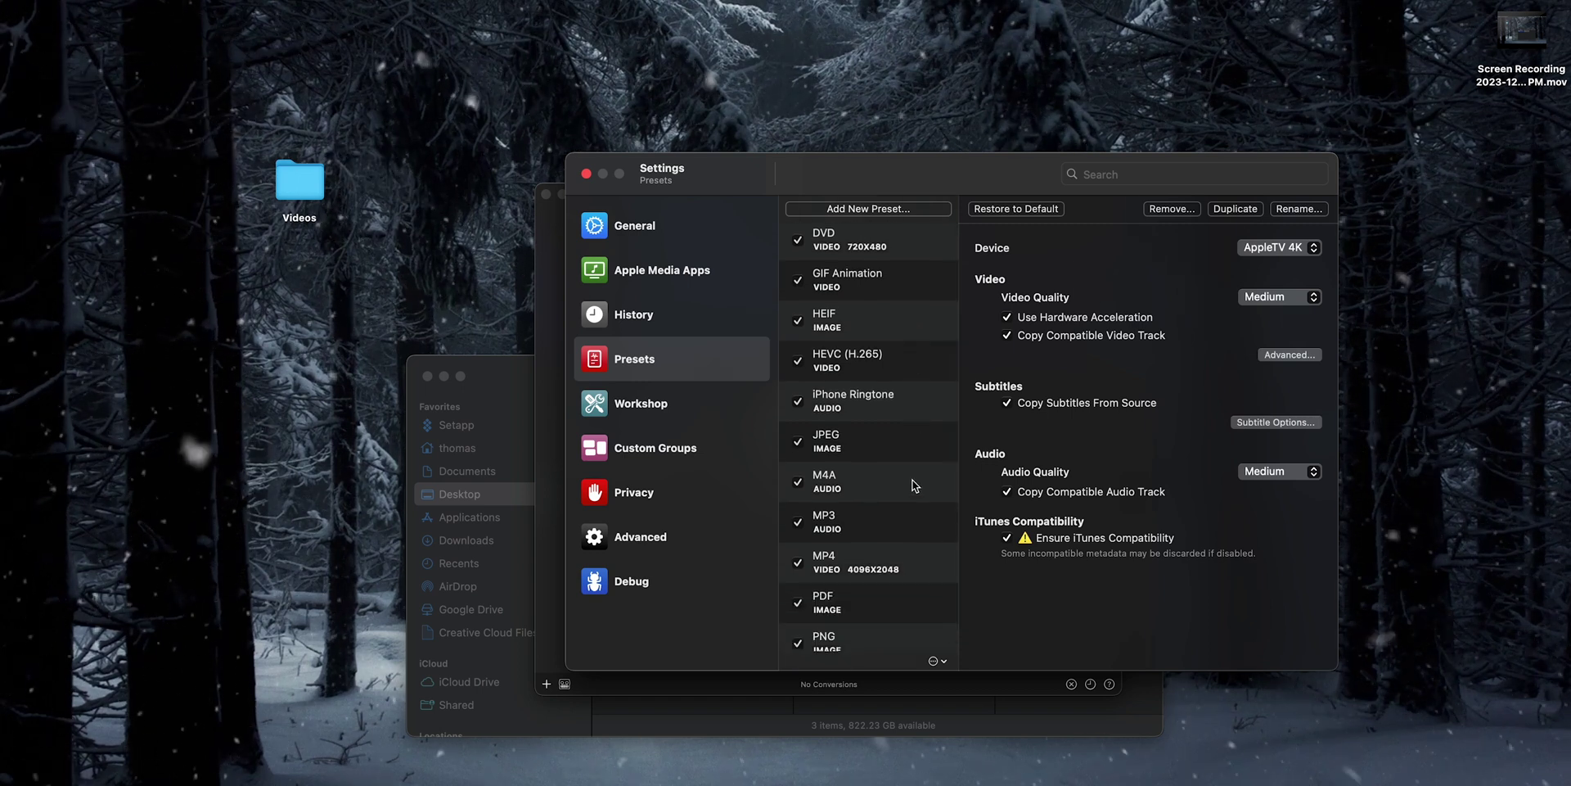
click(920, 565)
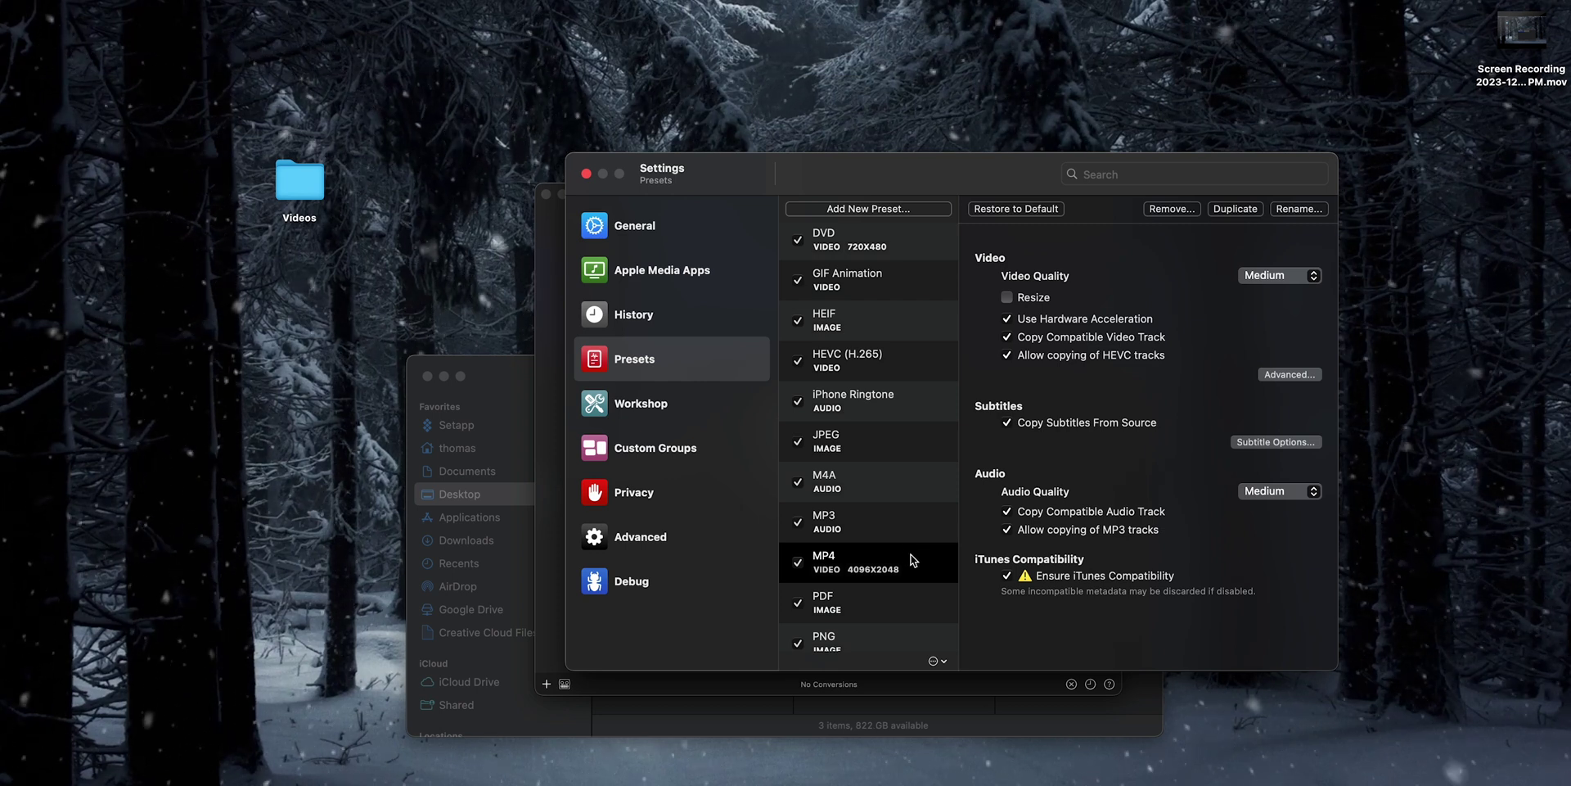
drag(929, 193, 901, 216)
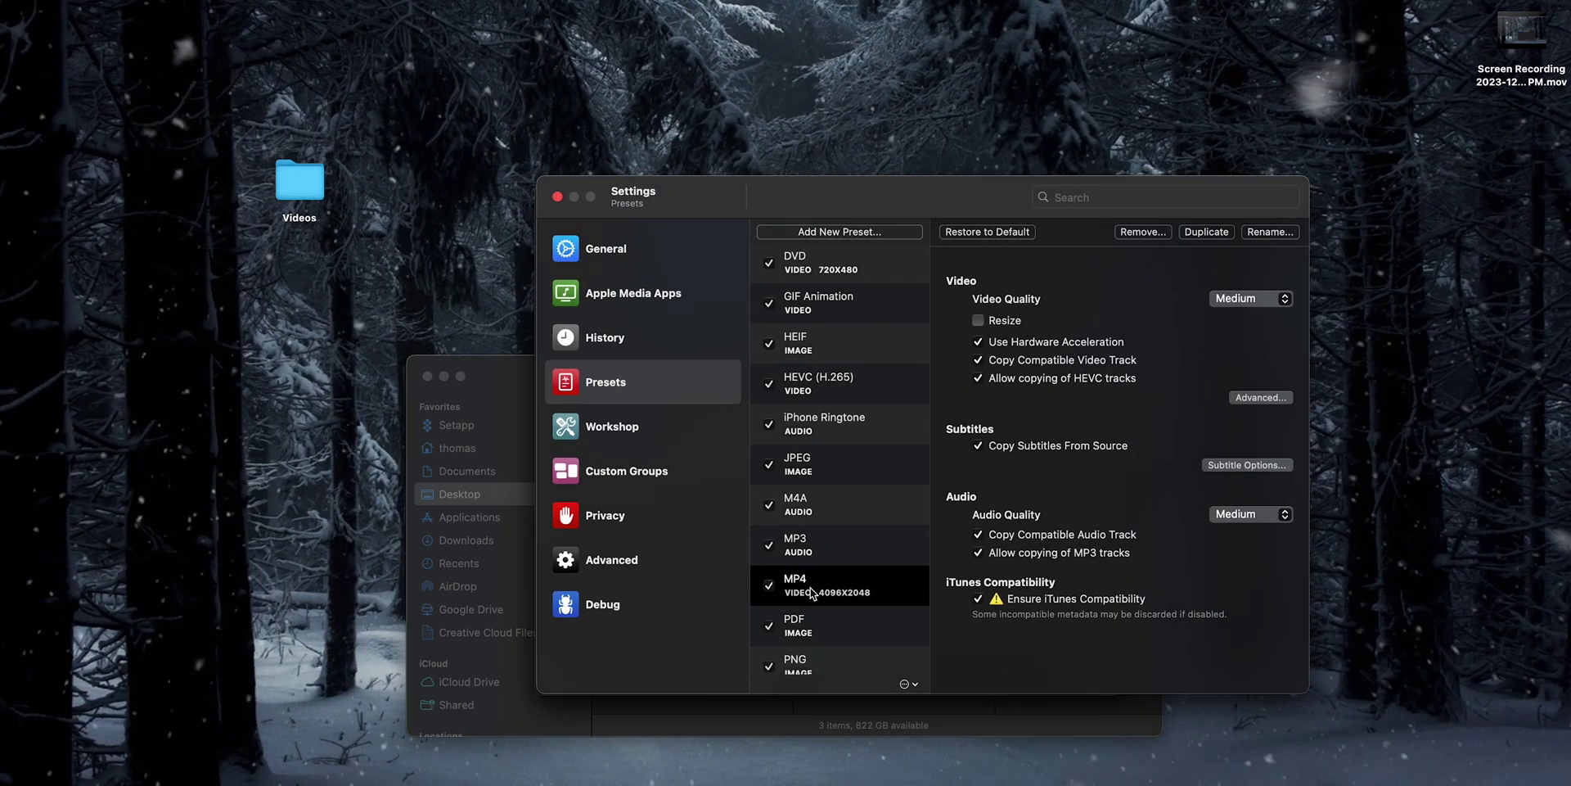
drag(838, 203, 1043, 228)
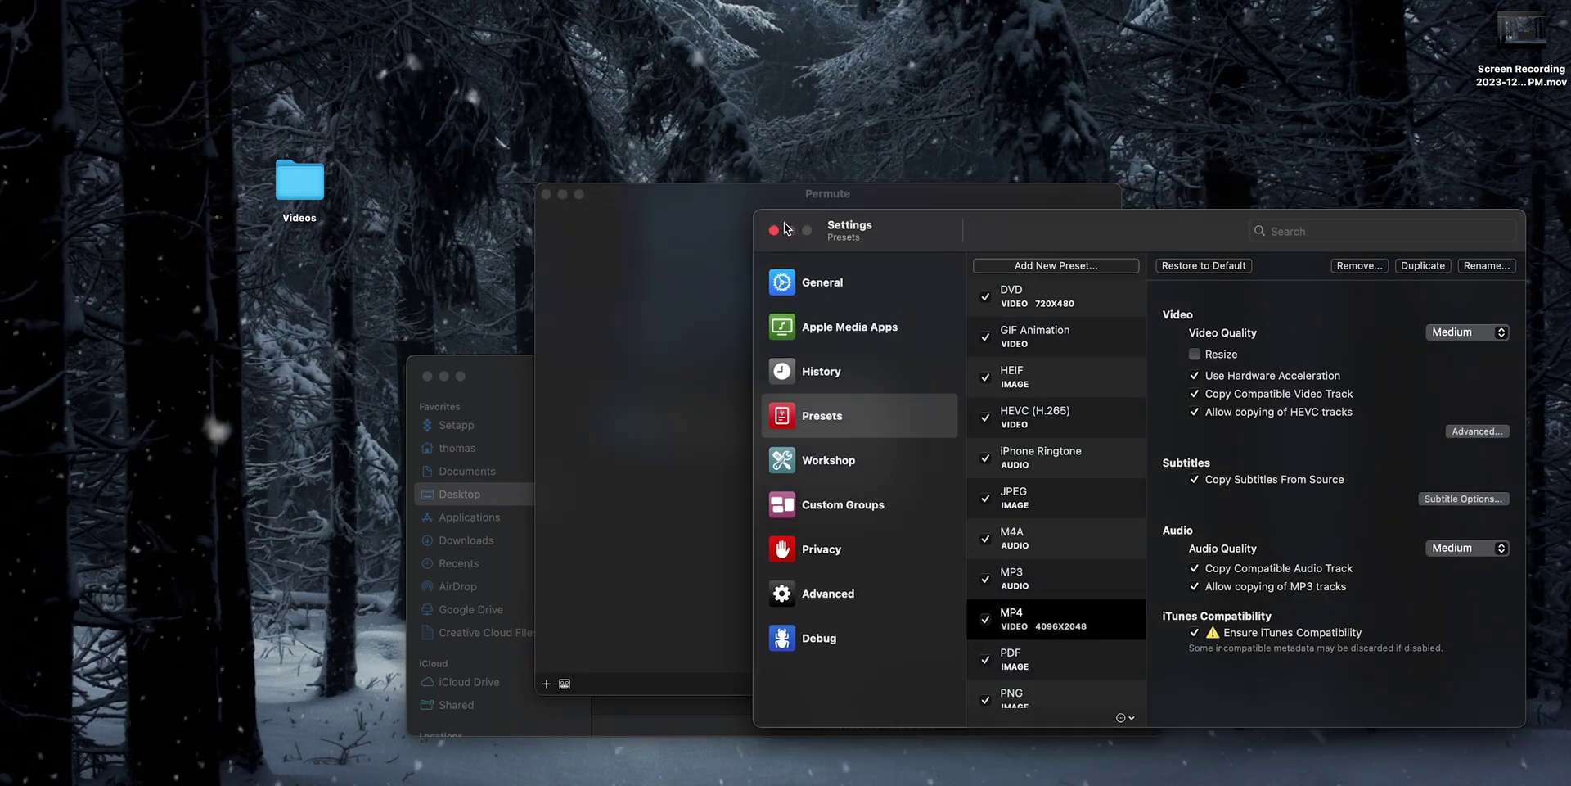
Step: Close Permute's Settings and bring the Finder Videos folder forward
click(764, 221)
drag(502, 378, 454, 414)
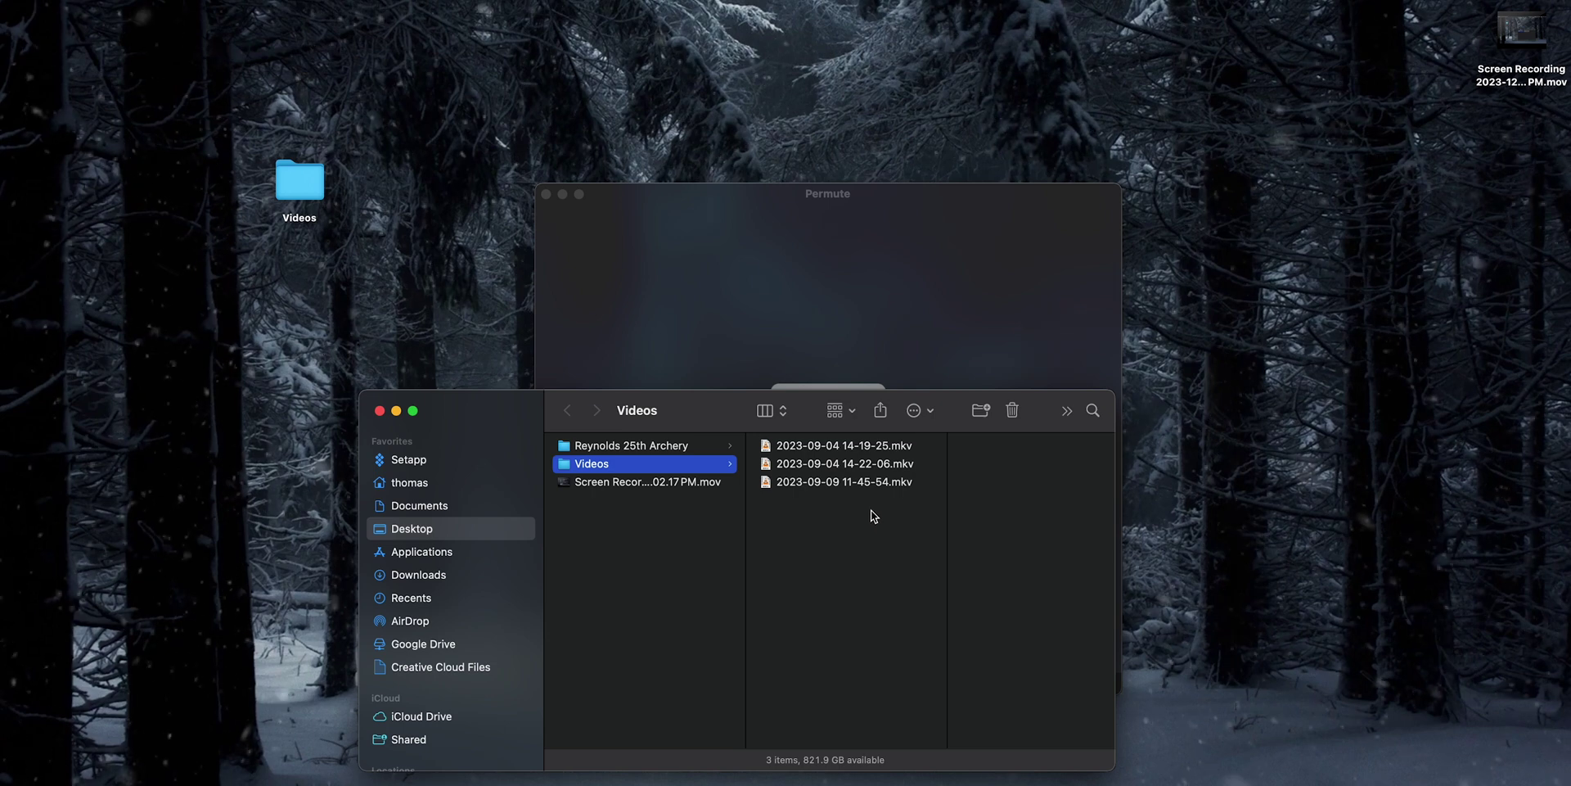
drag(717, 401, 730, 414)
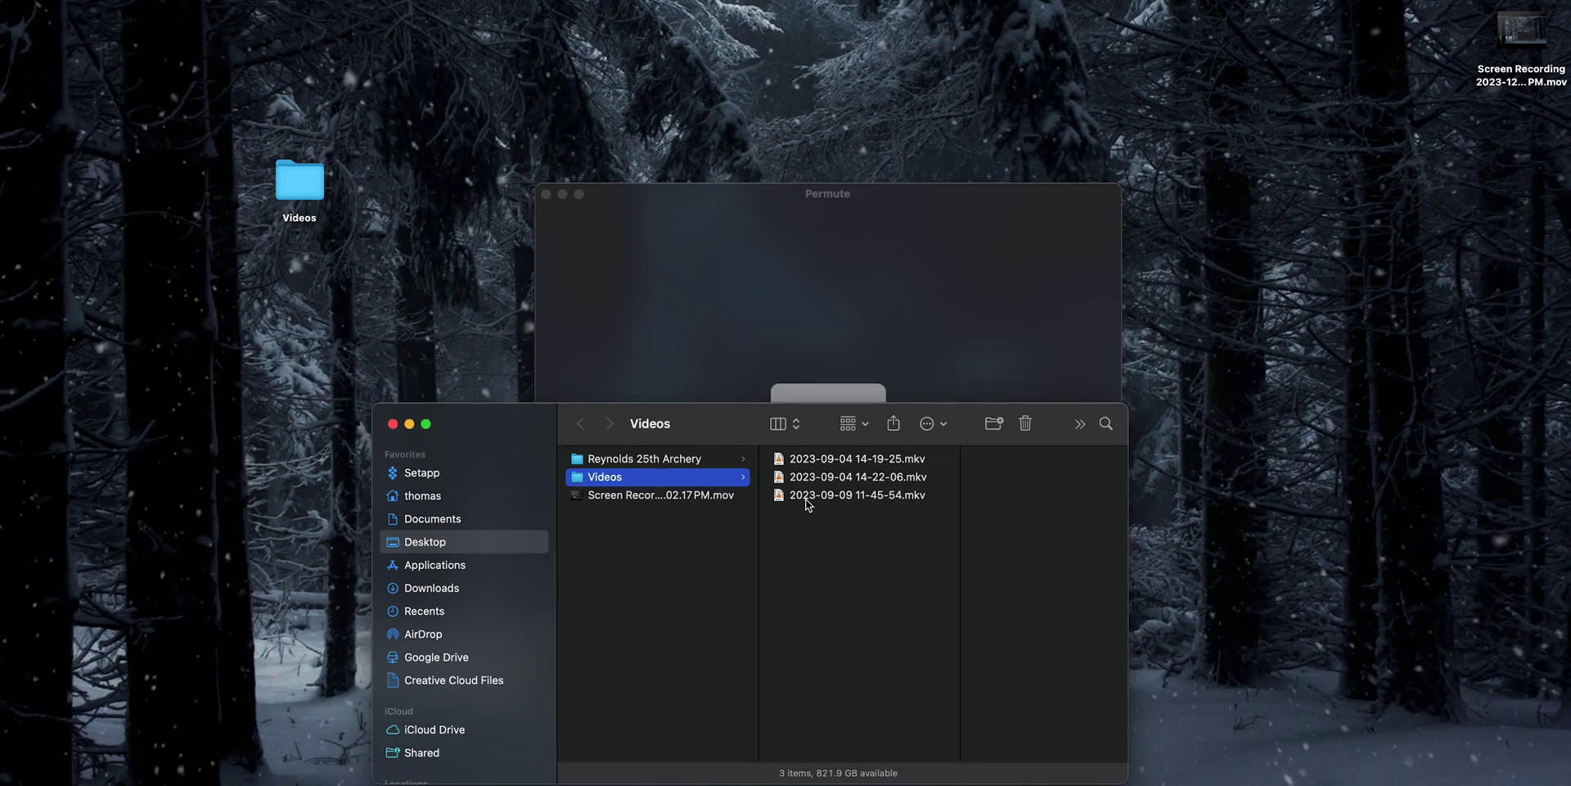
Step: Quick Look the first MKV clip, then close the preview and move Finder aside
click(900, 459)
key(space)
drag(843, 49, 1180, 295)
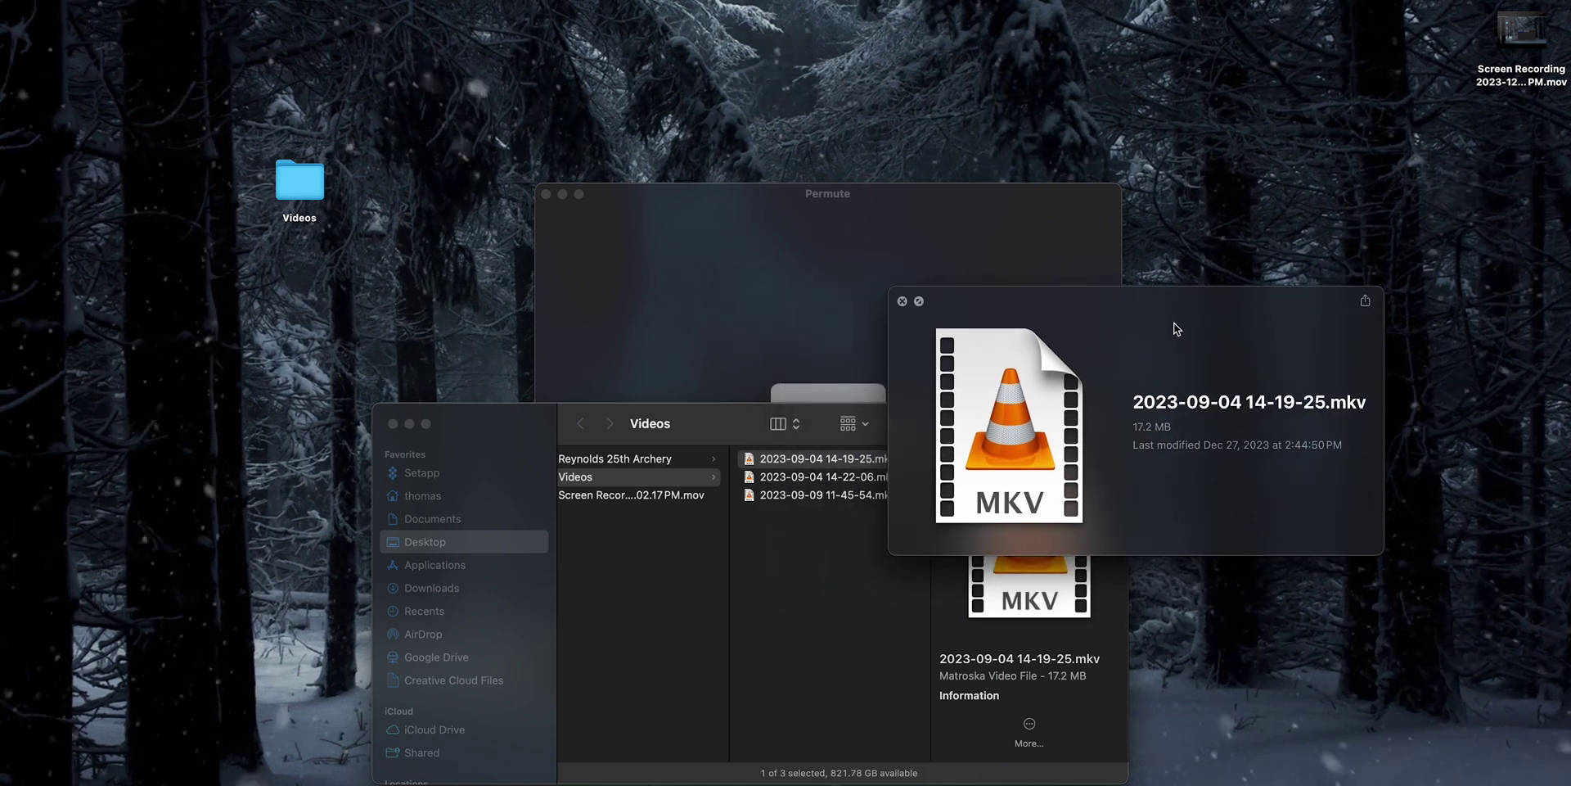
drag(1176, 314, 1105, 322)
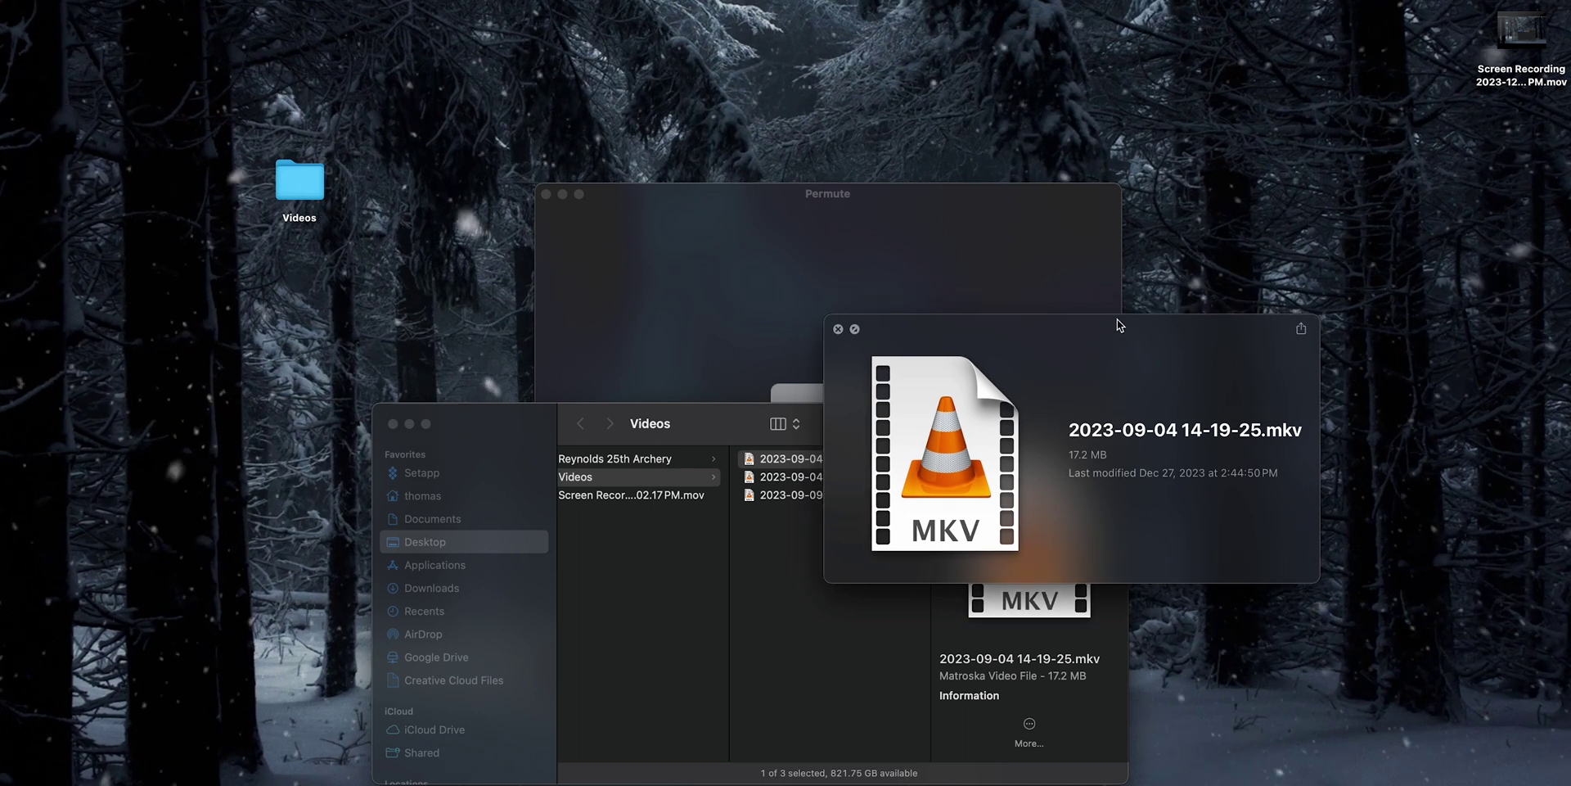
drag(1082, 373, 1079, 389)
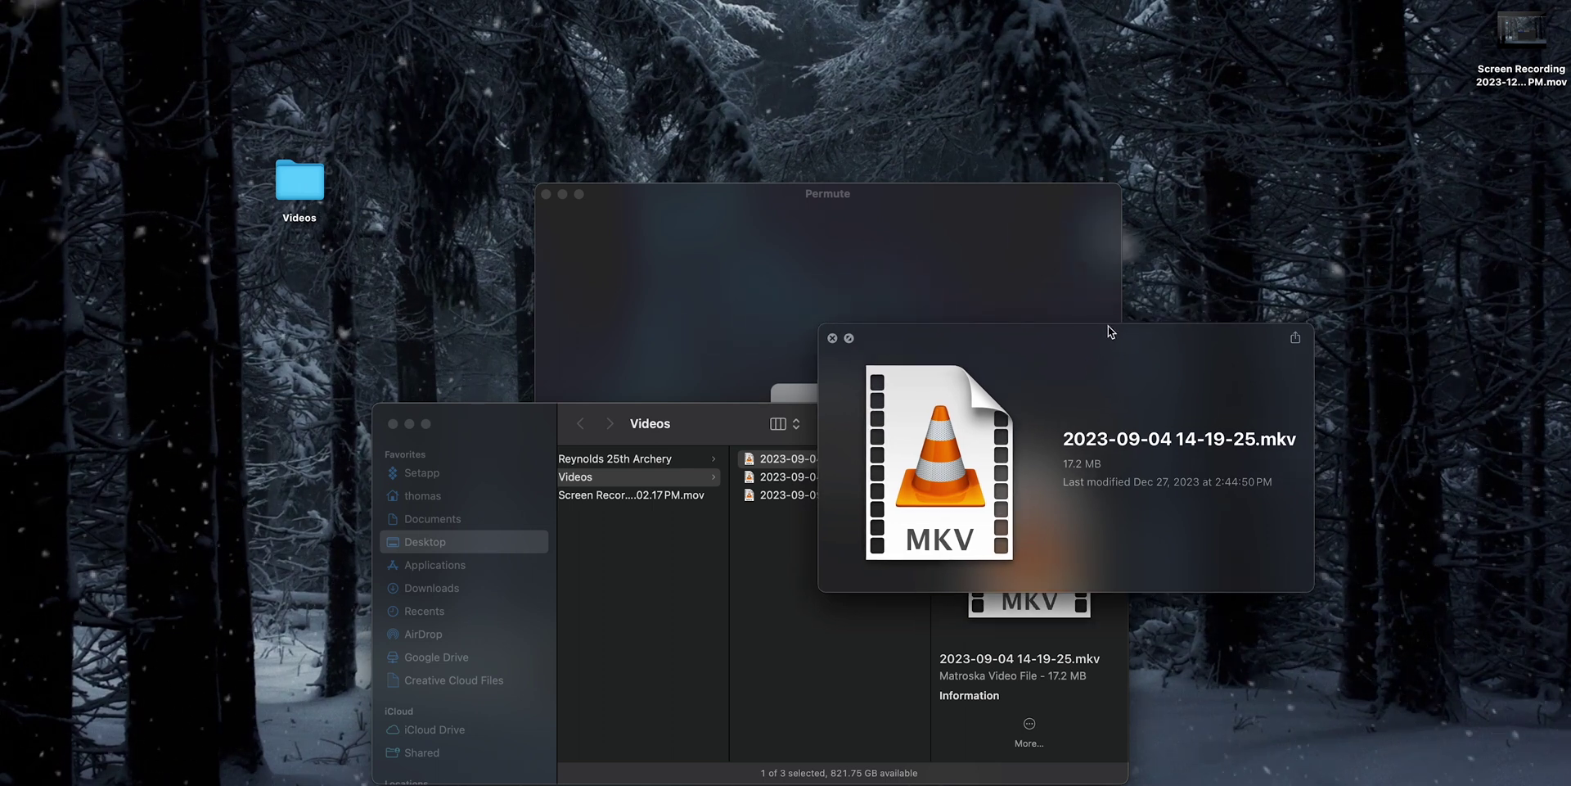
drag(1108, 327, 1086, 372)
click(817, 375)
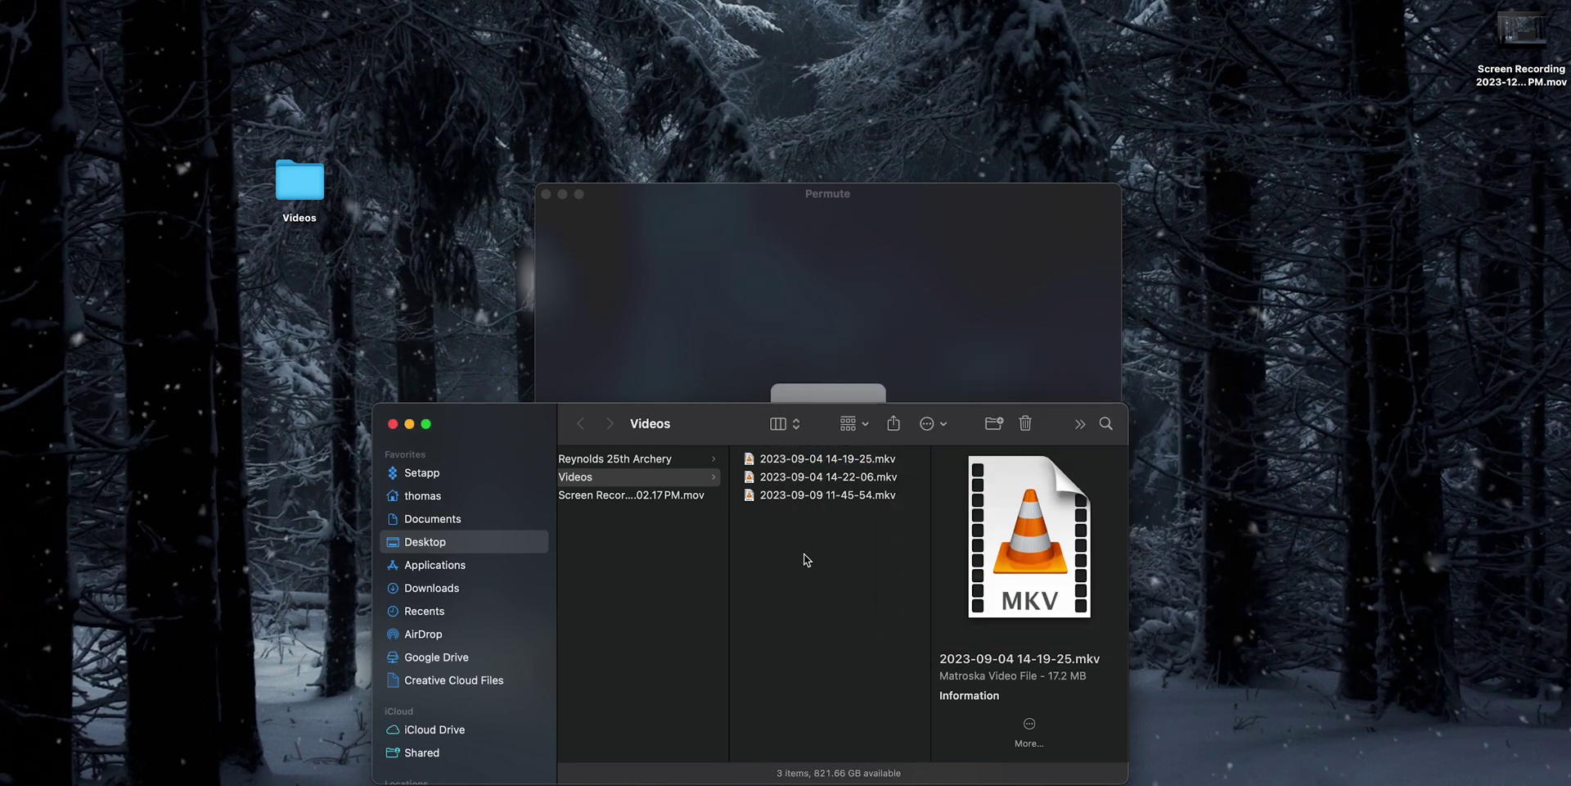
drag(696, 423, 1103, 414)
Step: Add all three MKV files from Finder to Permute's conversion queue
drag(993, 204, 927, 119)
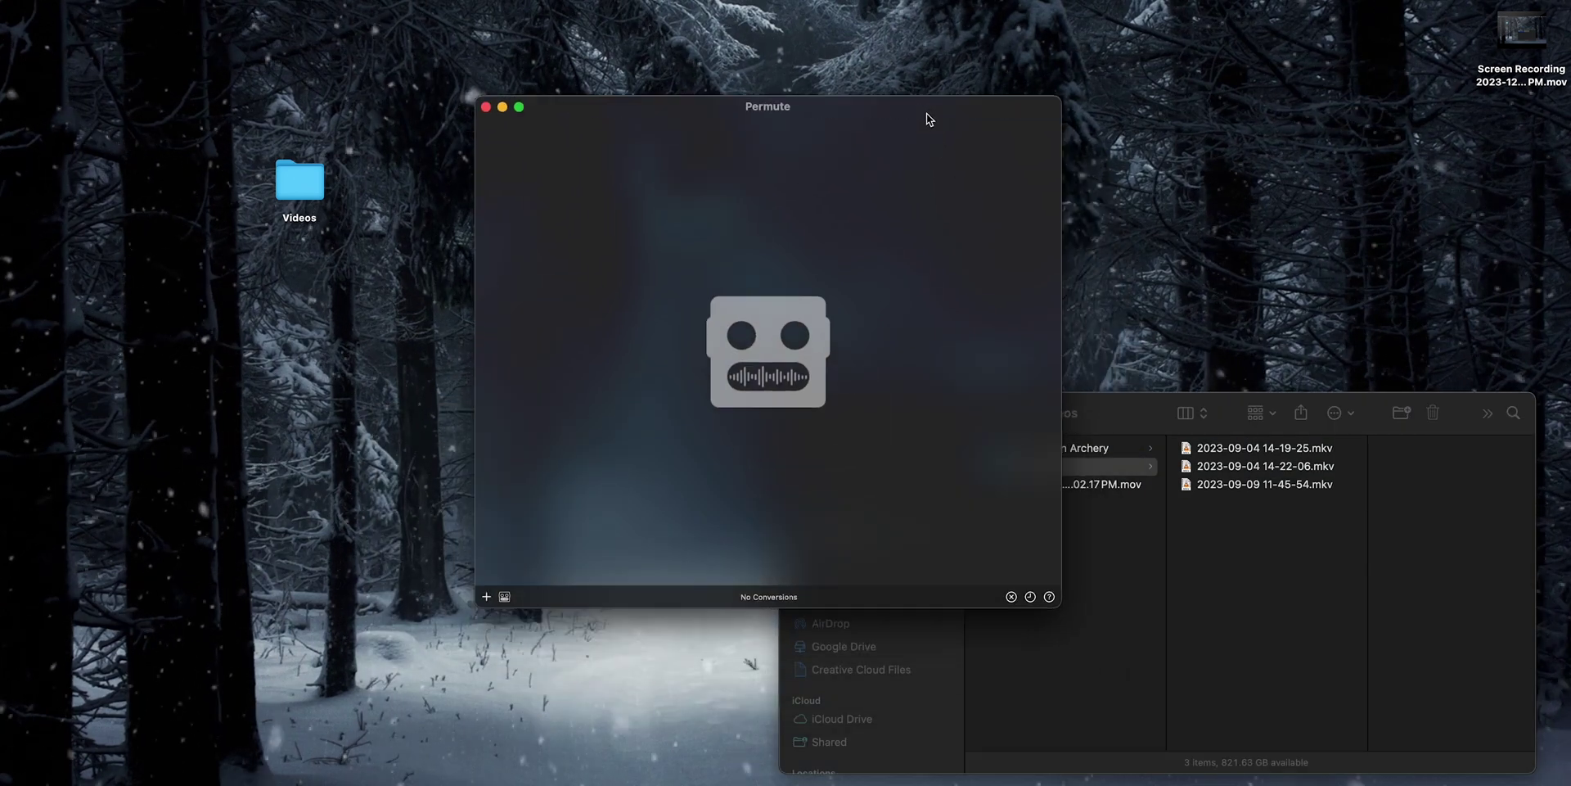
click(1192, 604)
click(921, 268)
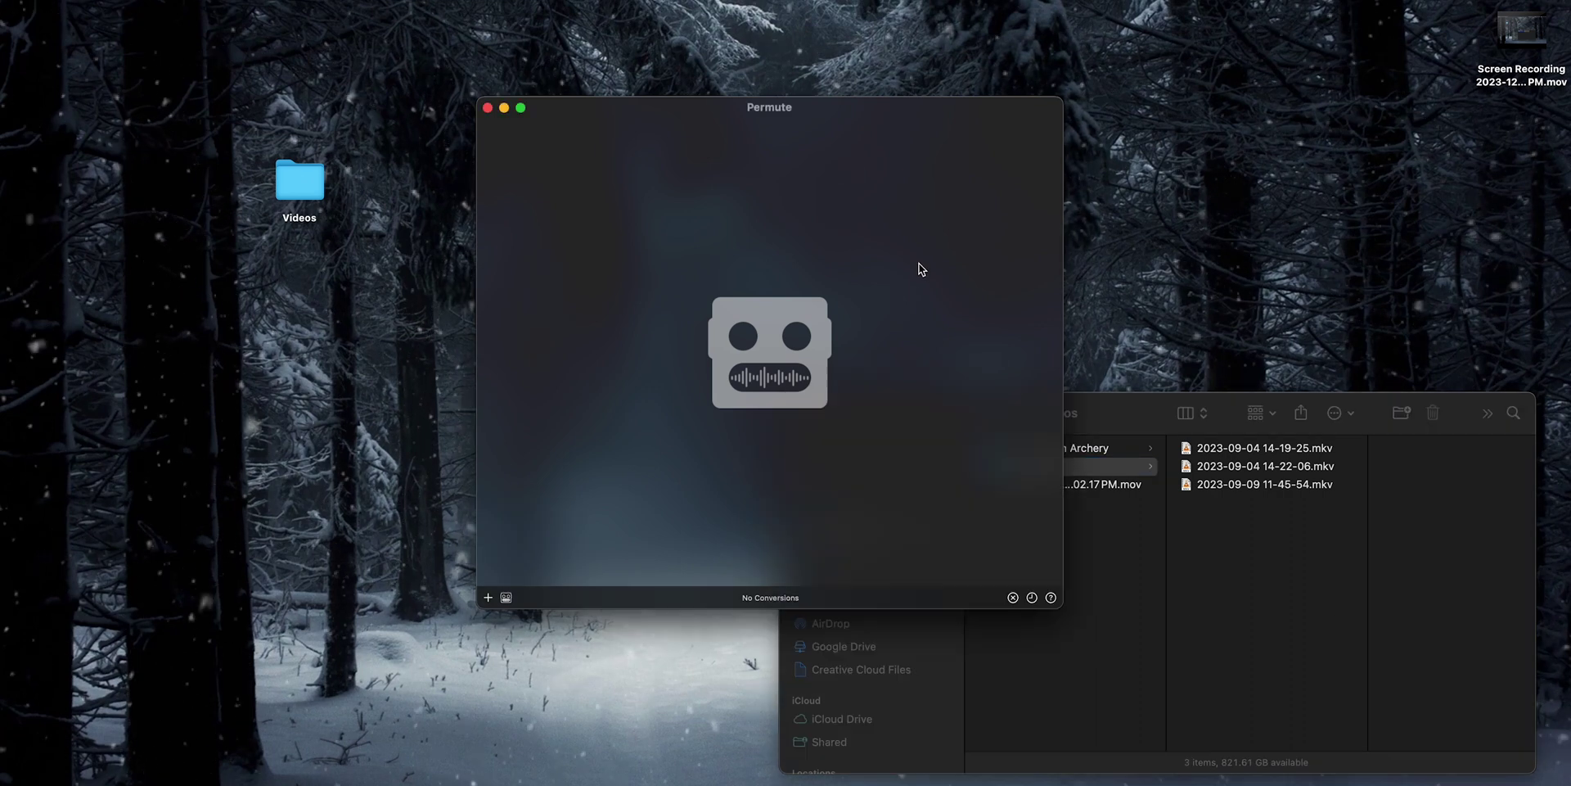
click(1298, 596)
key(super+a)
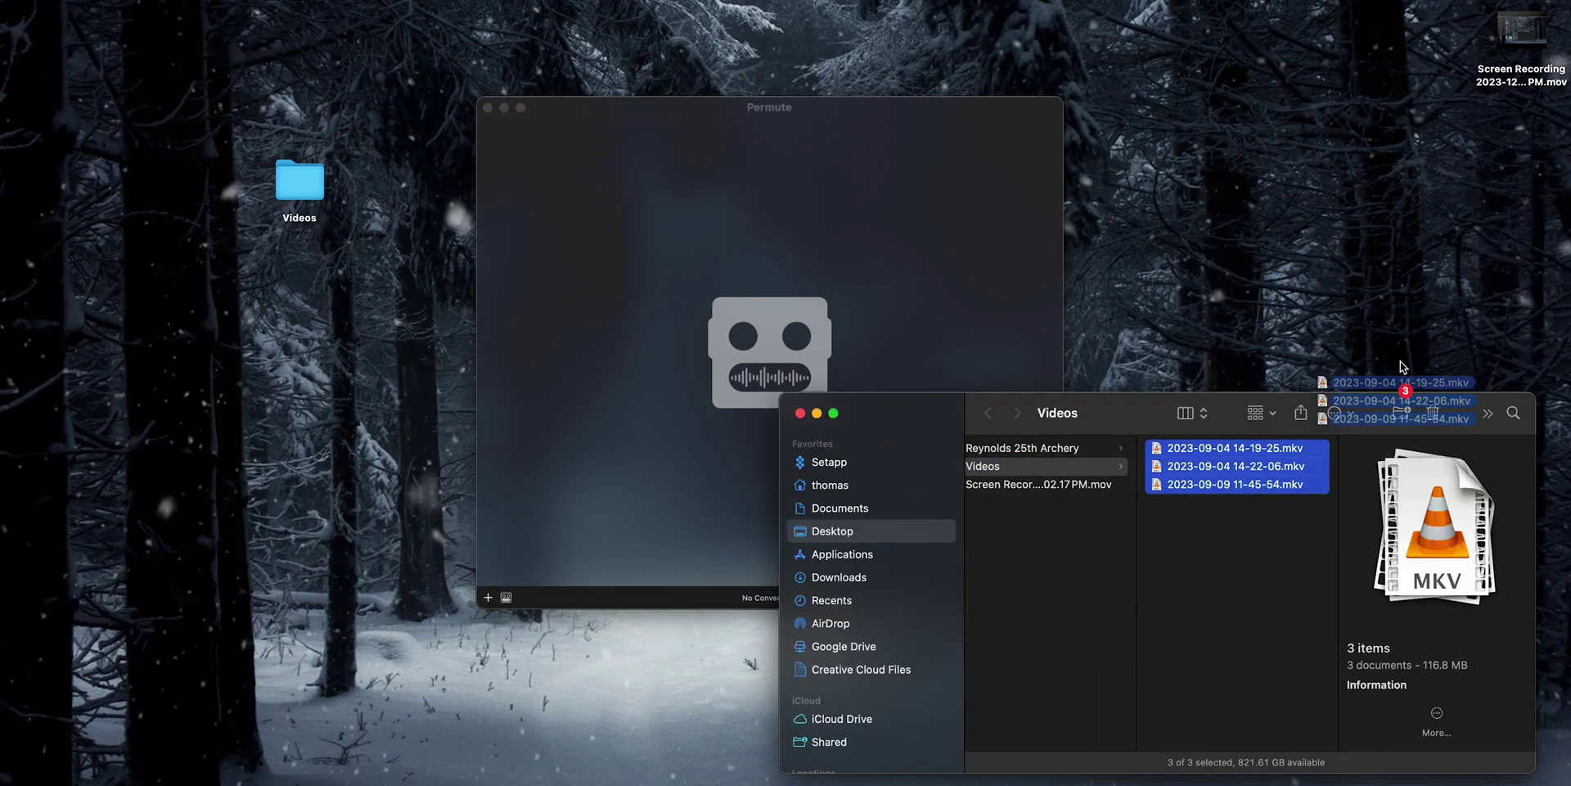
drag(1402, 366, 876, 188)
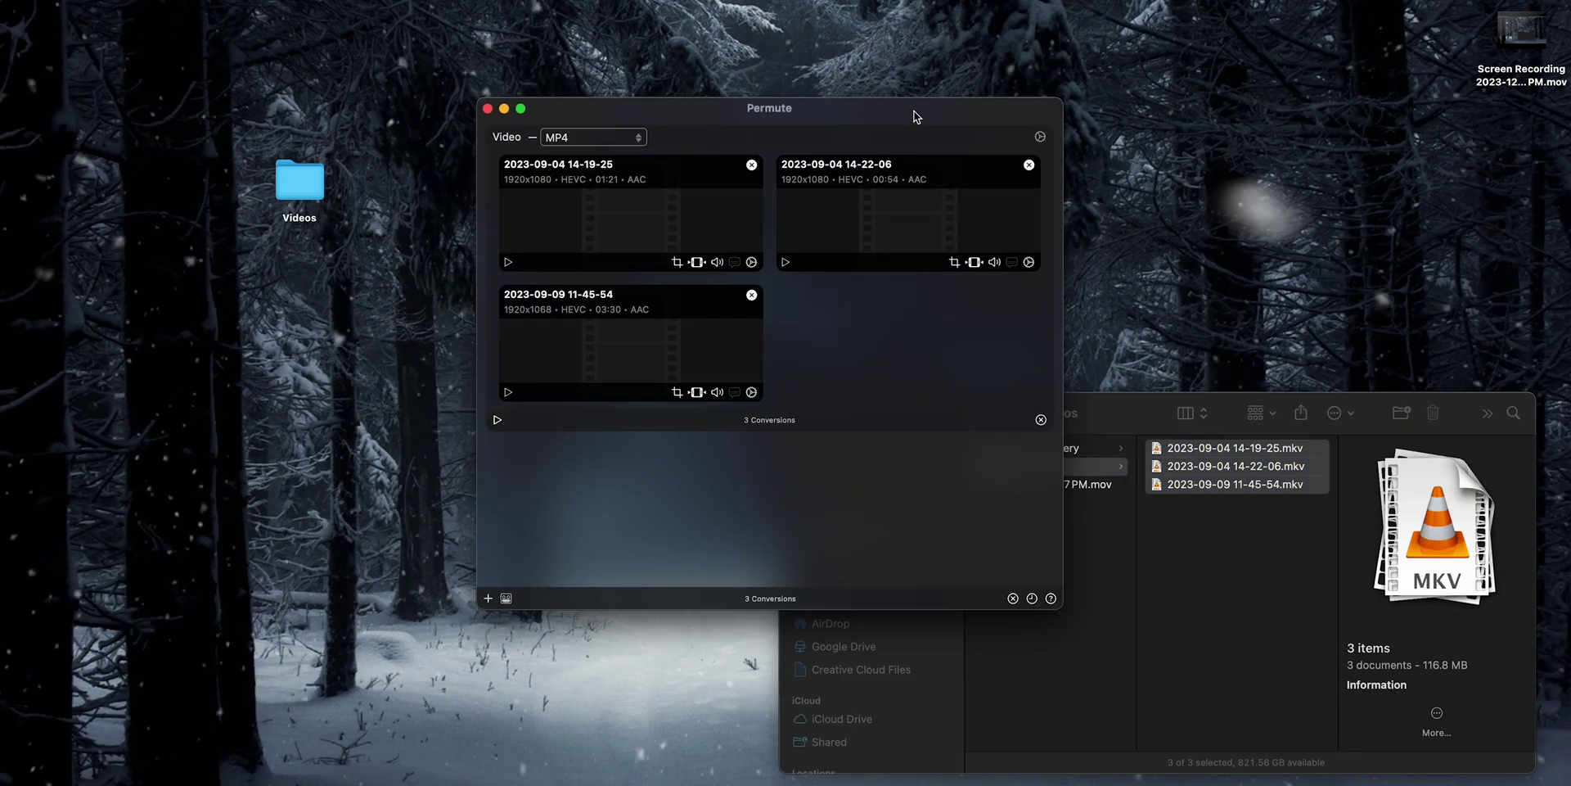
drag(914, 115, 950, 124)
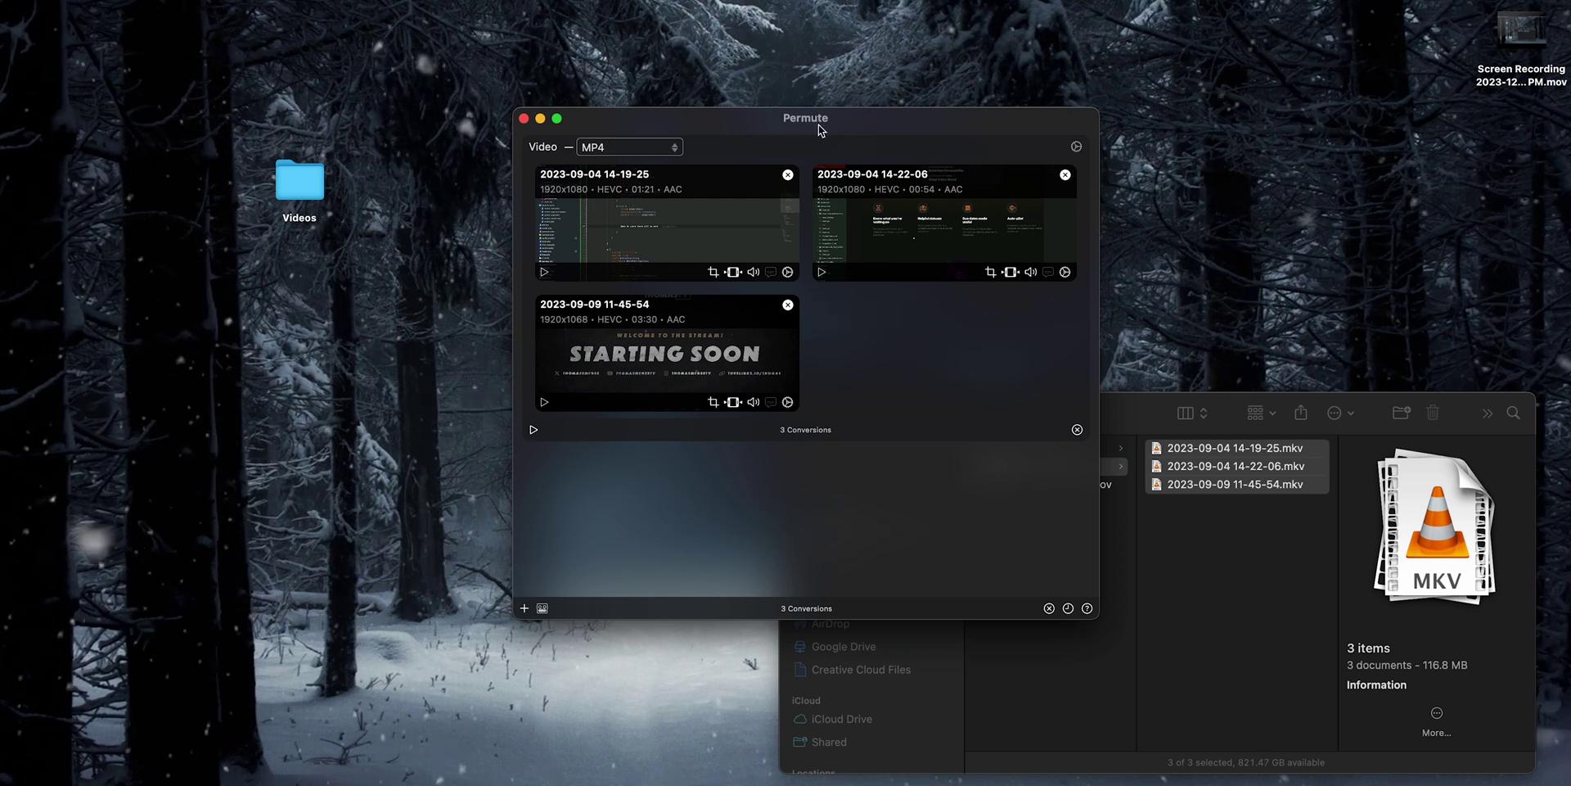
drag(816, 120, 828, 139)
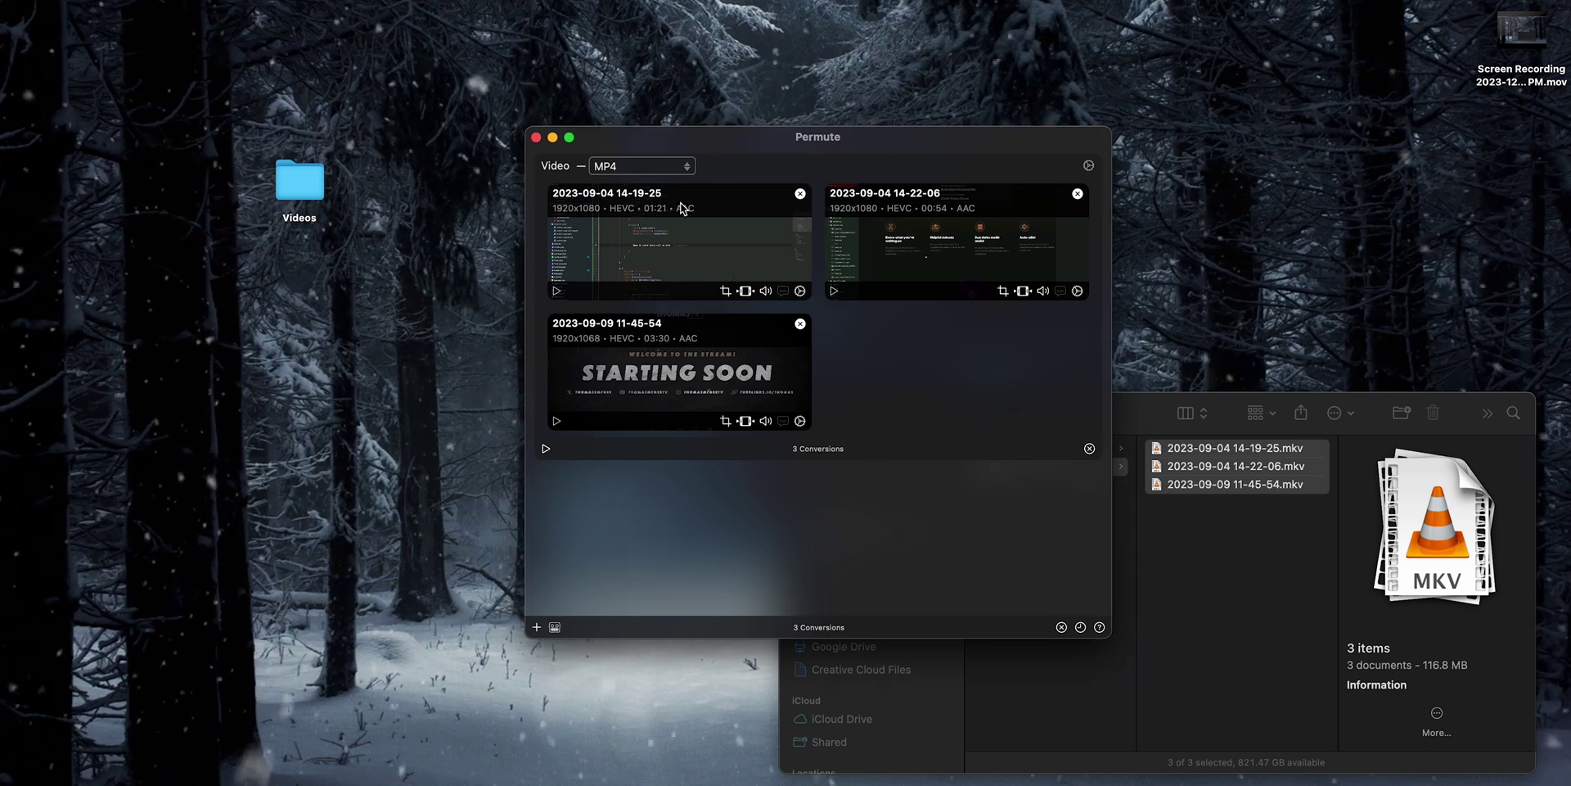
Step: Confirm MP4 is the checked output preset and leave it unchanged
click(651, 168)
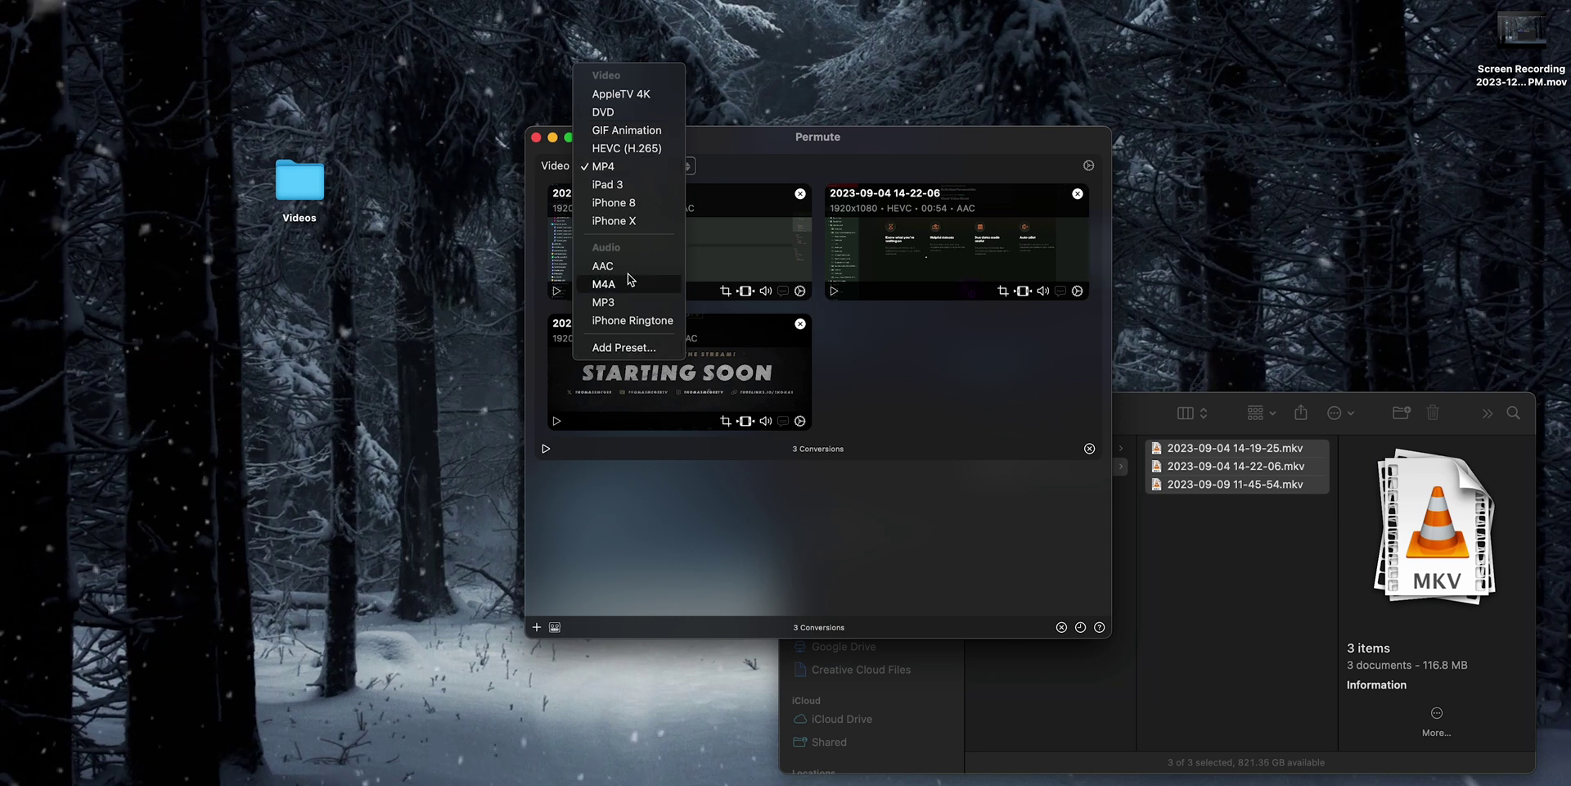
click(816, 137)
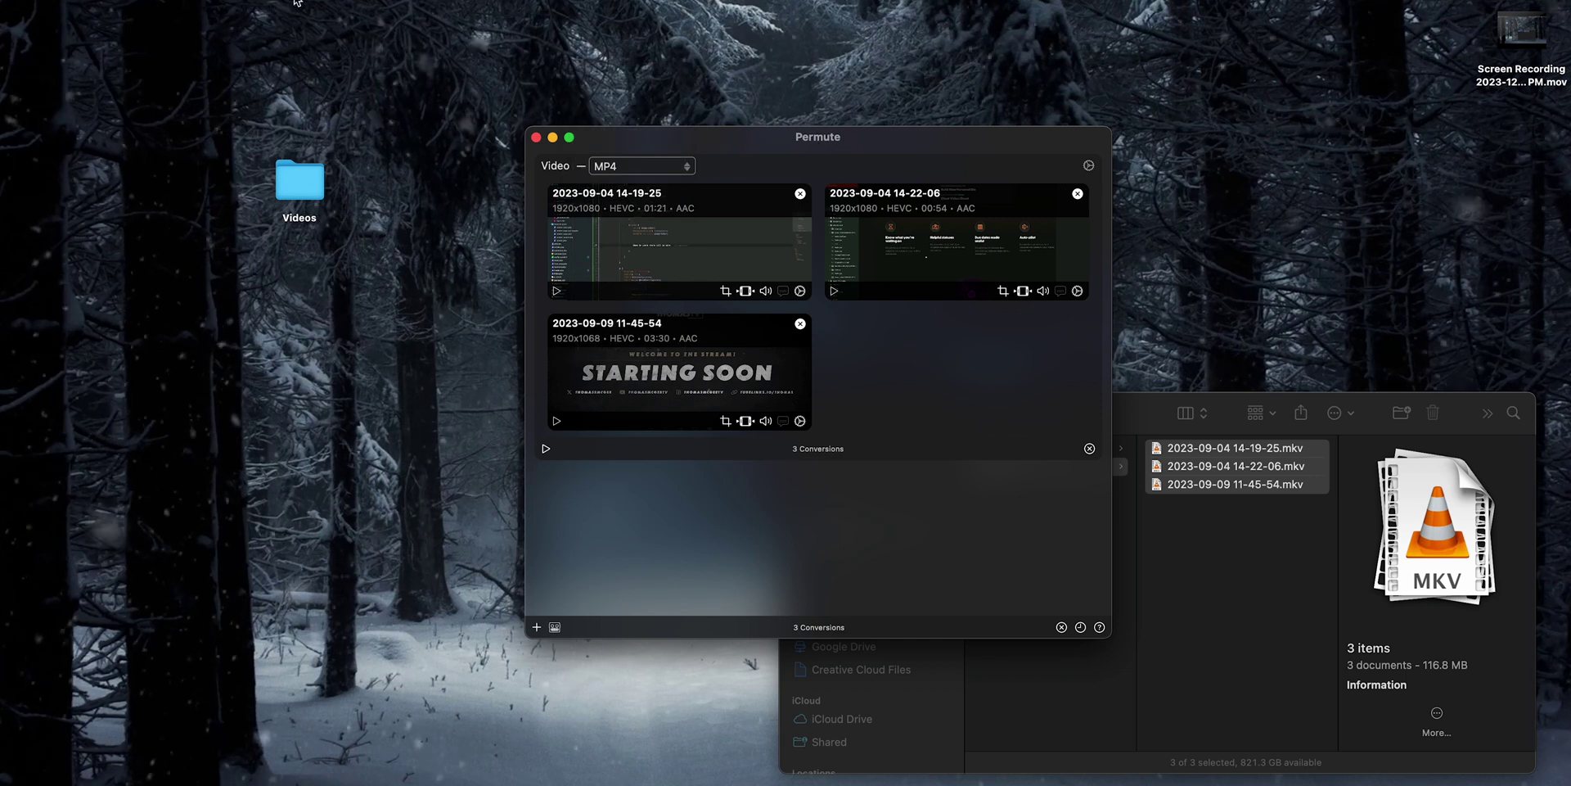
click(214, 8)
click(66, 37)
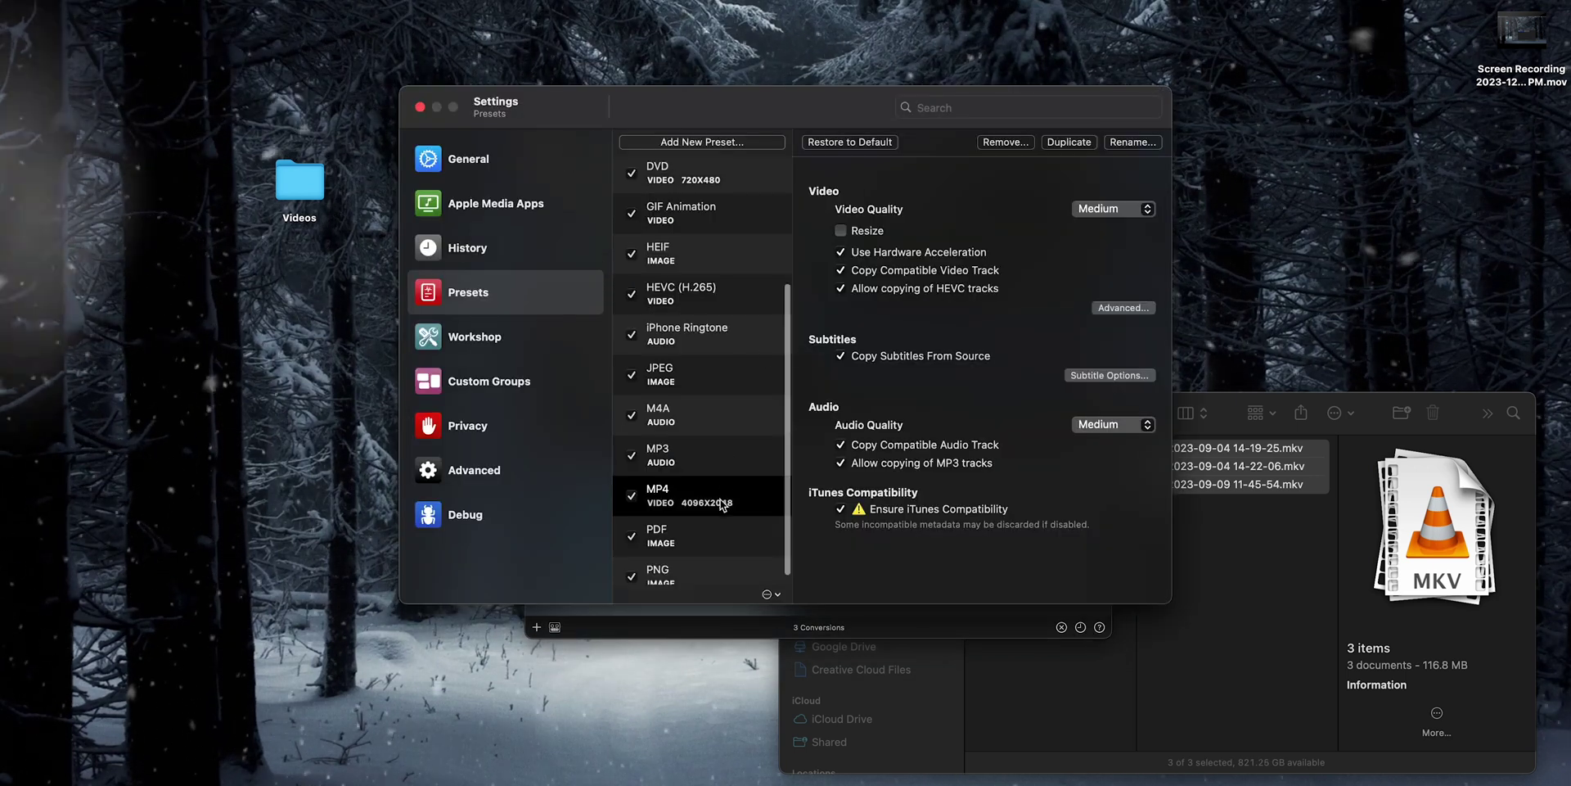
click(770, 596)
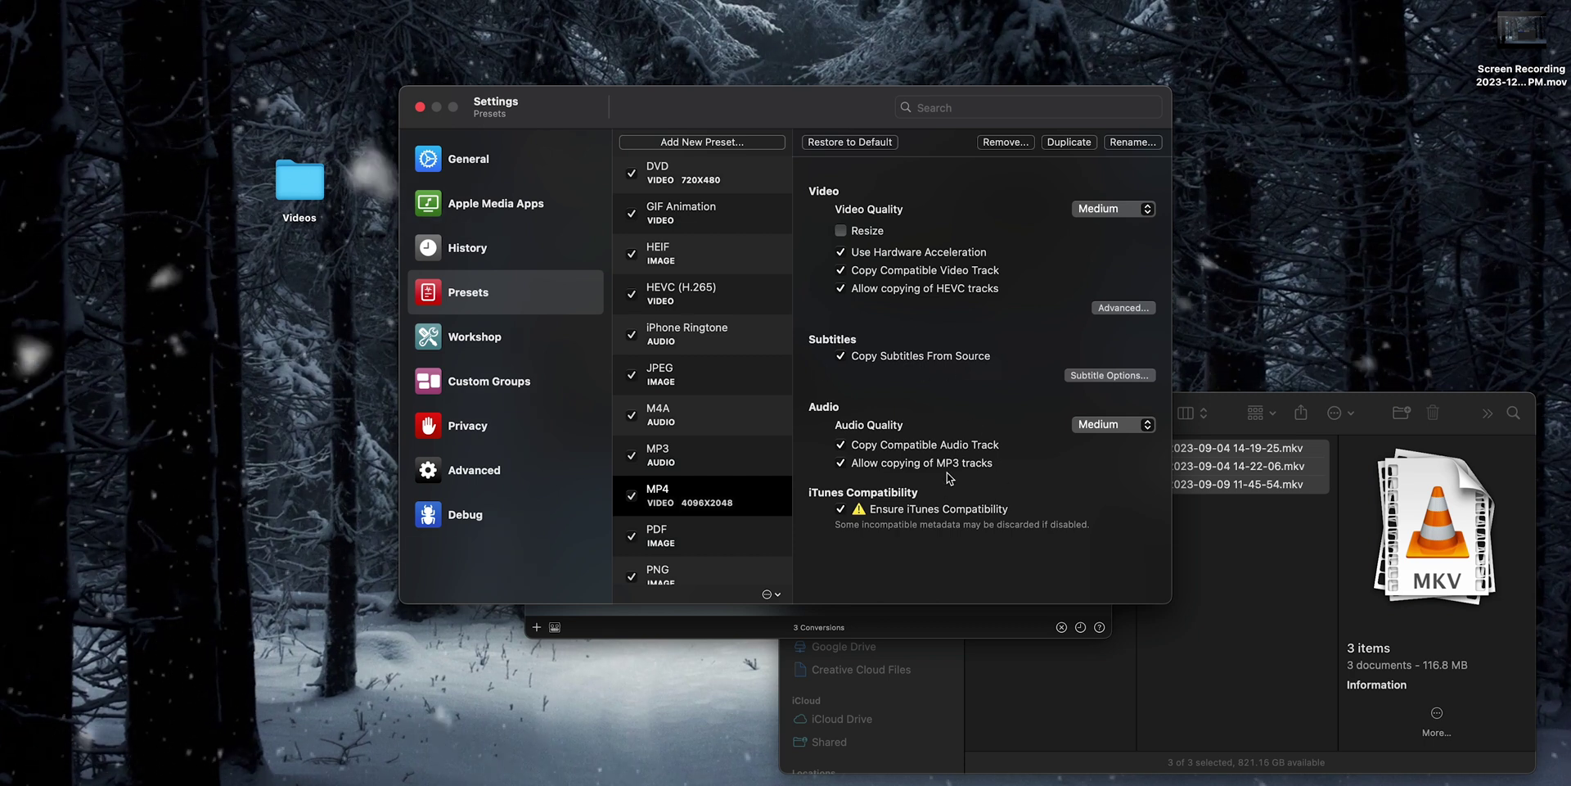
click(1109, 424)
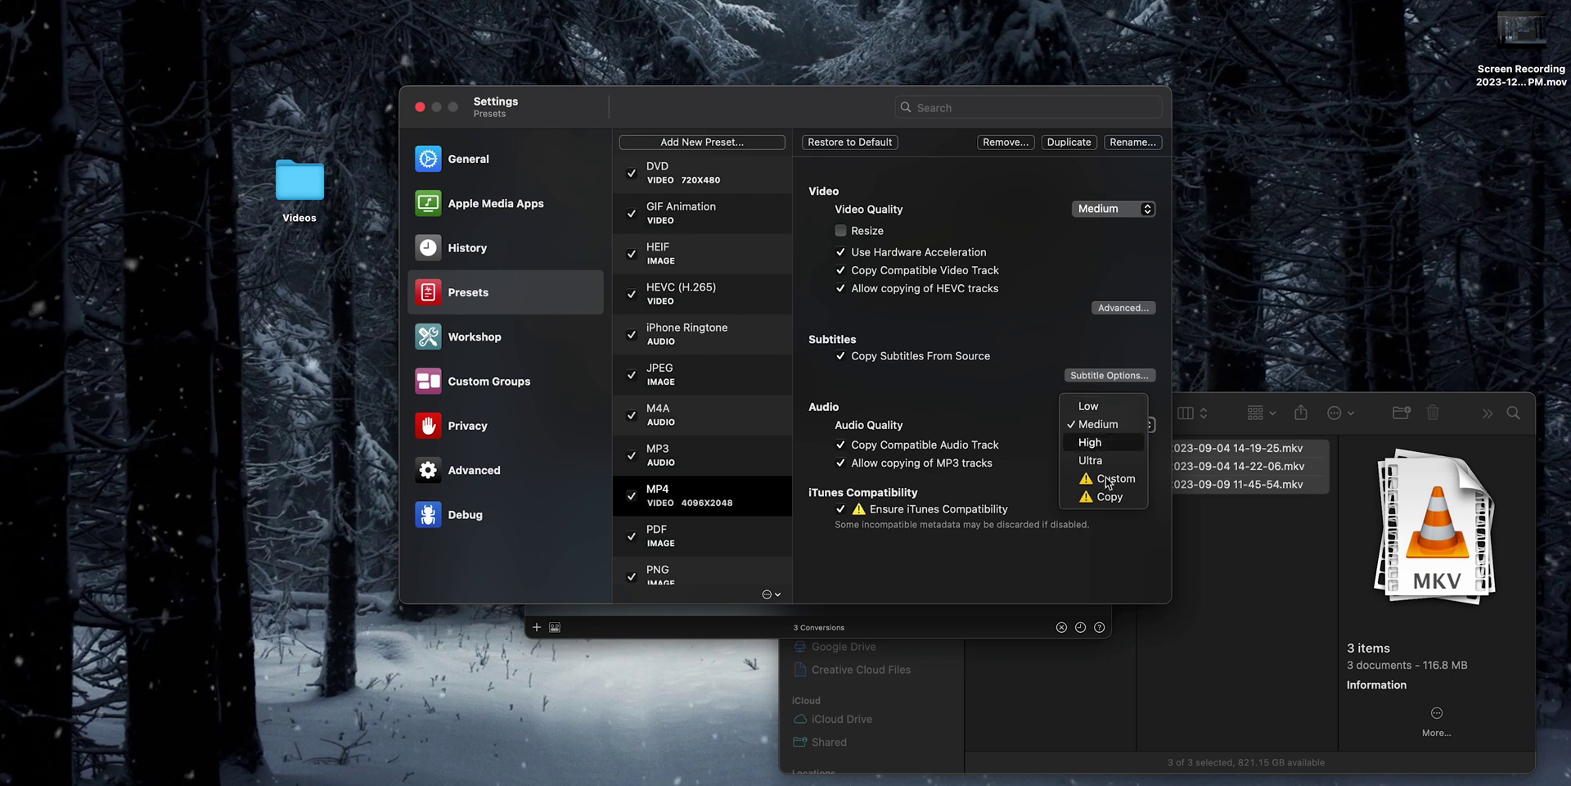
click(946, 156)
drag(842, 111, 809, 243)
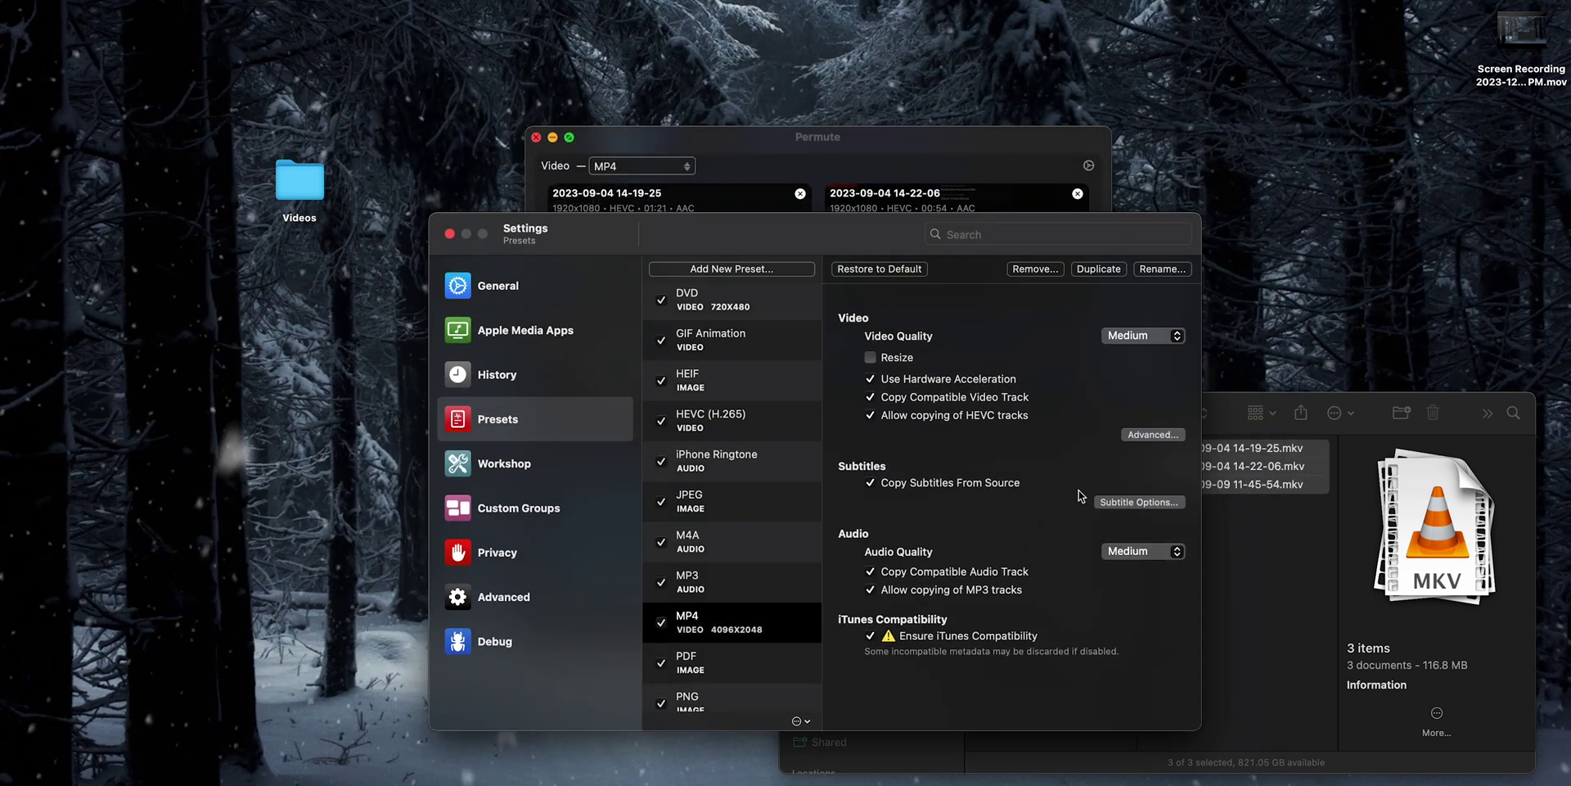
click(456, 232)
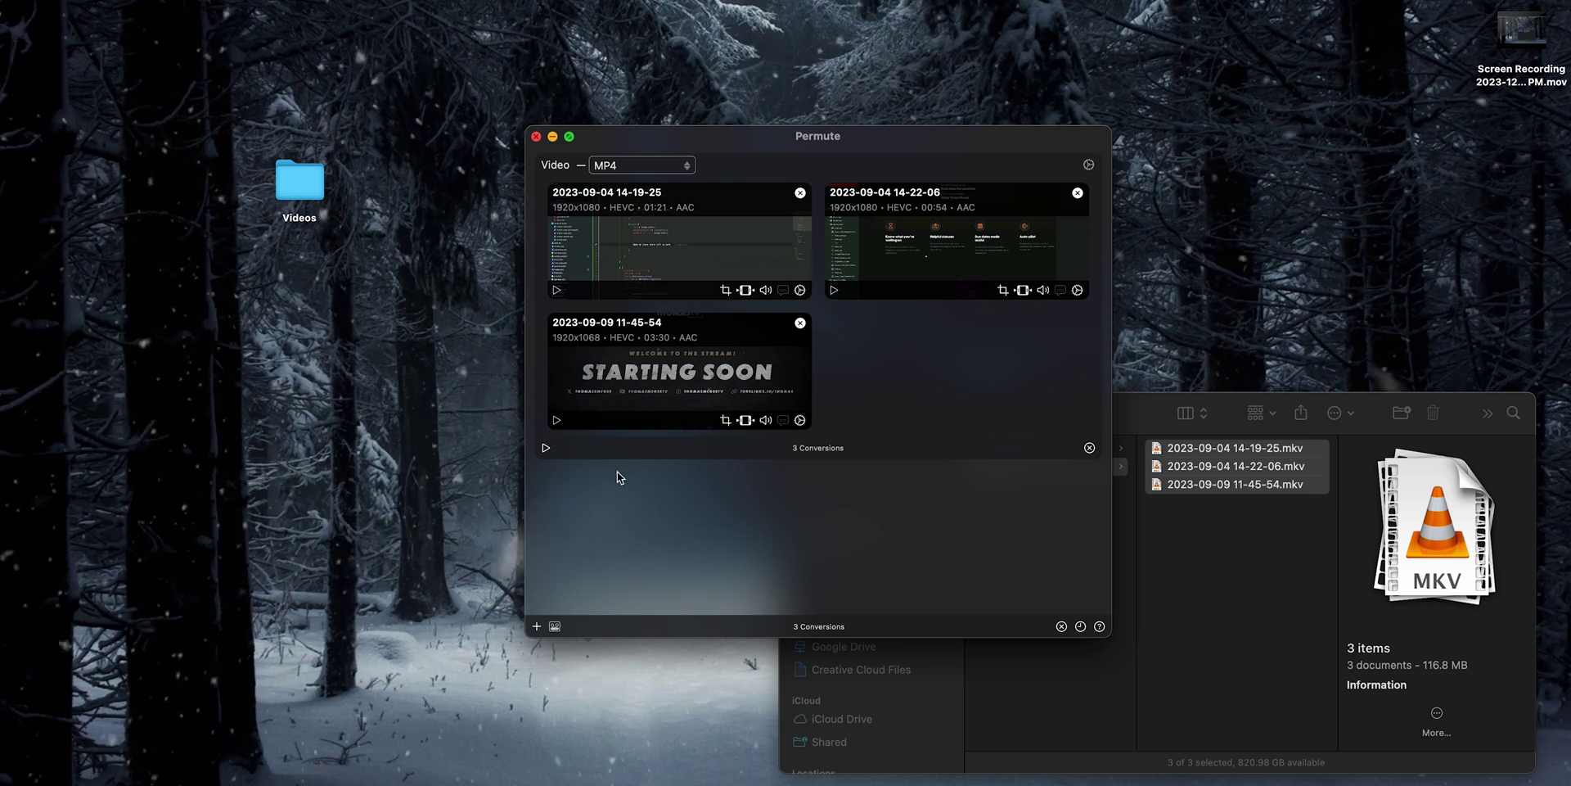
Step: Start converting all three MKV clips to MP4, then return to the Videos folder
click(545, 450)
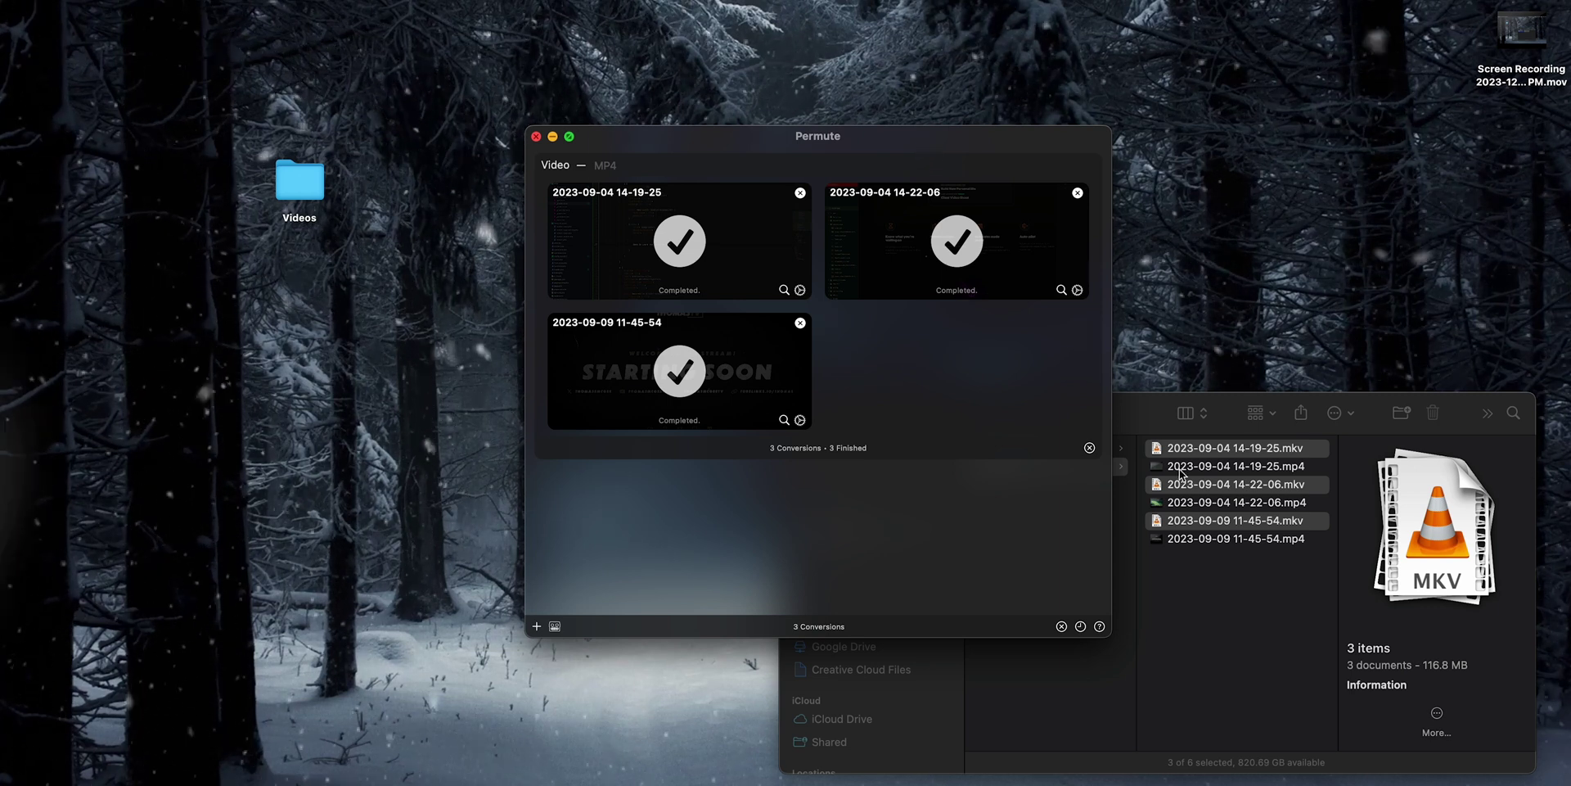
click(1228, 603)
Step: Select the three new MP4 files and Quick Look them together as an index sheet
click(1248, 467)
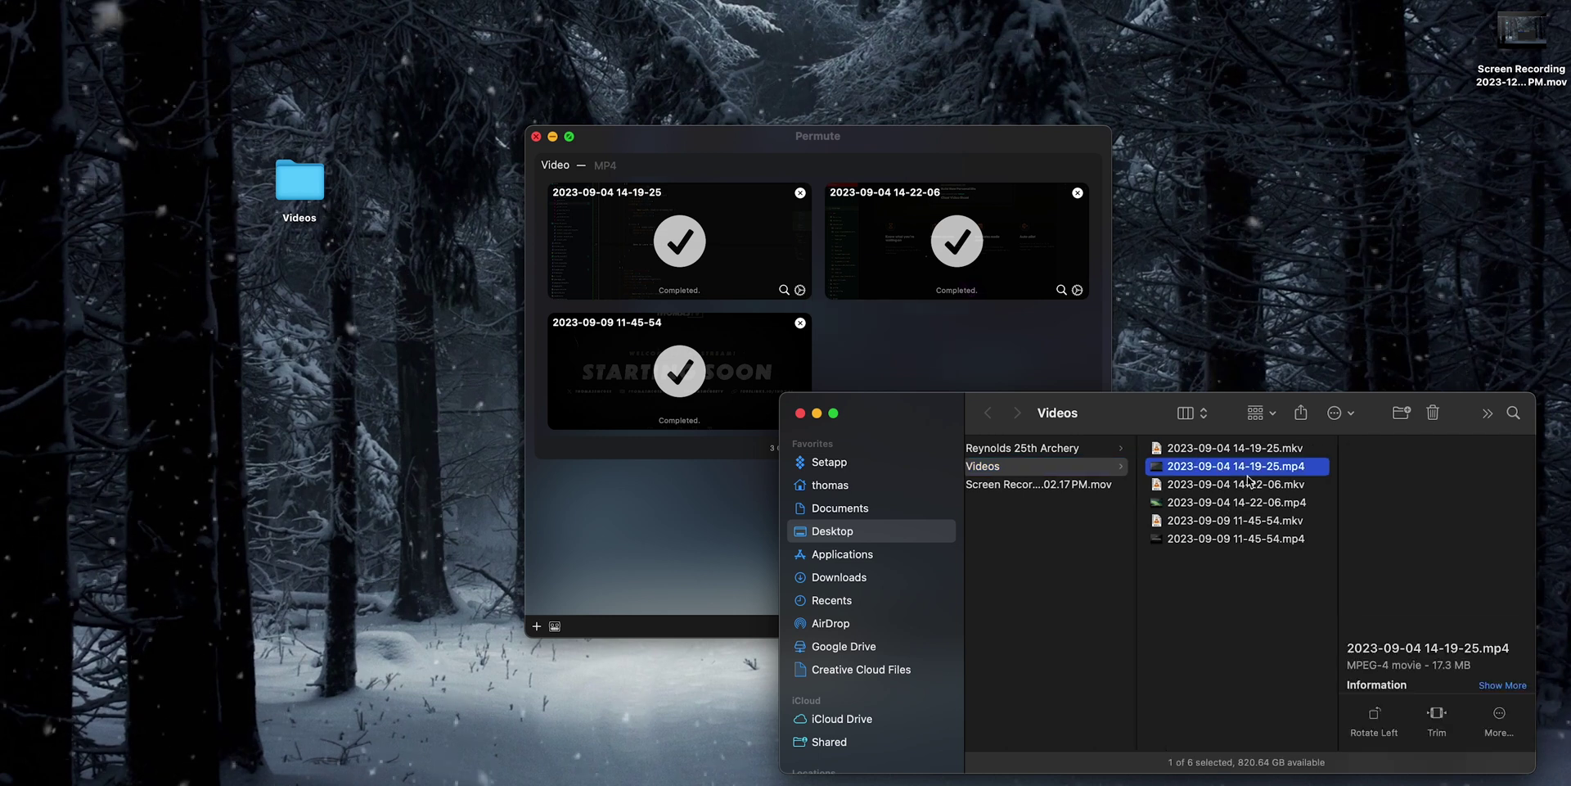
super+click(1226, 503)
super+click(1231, 540)
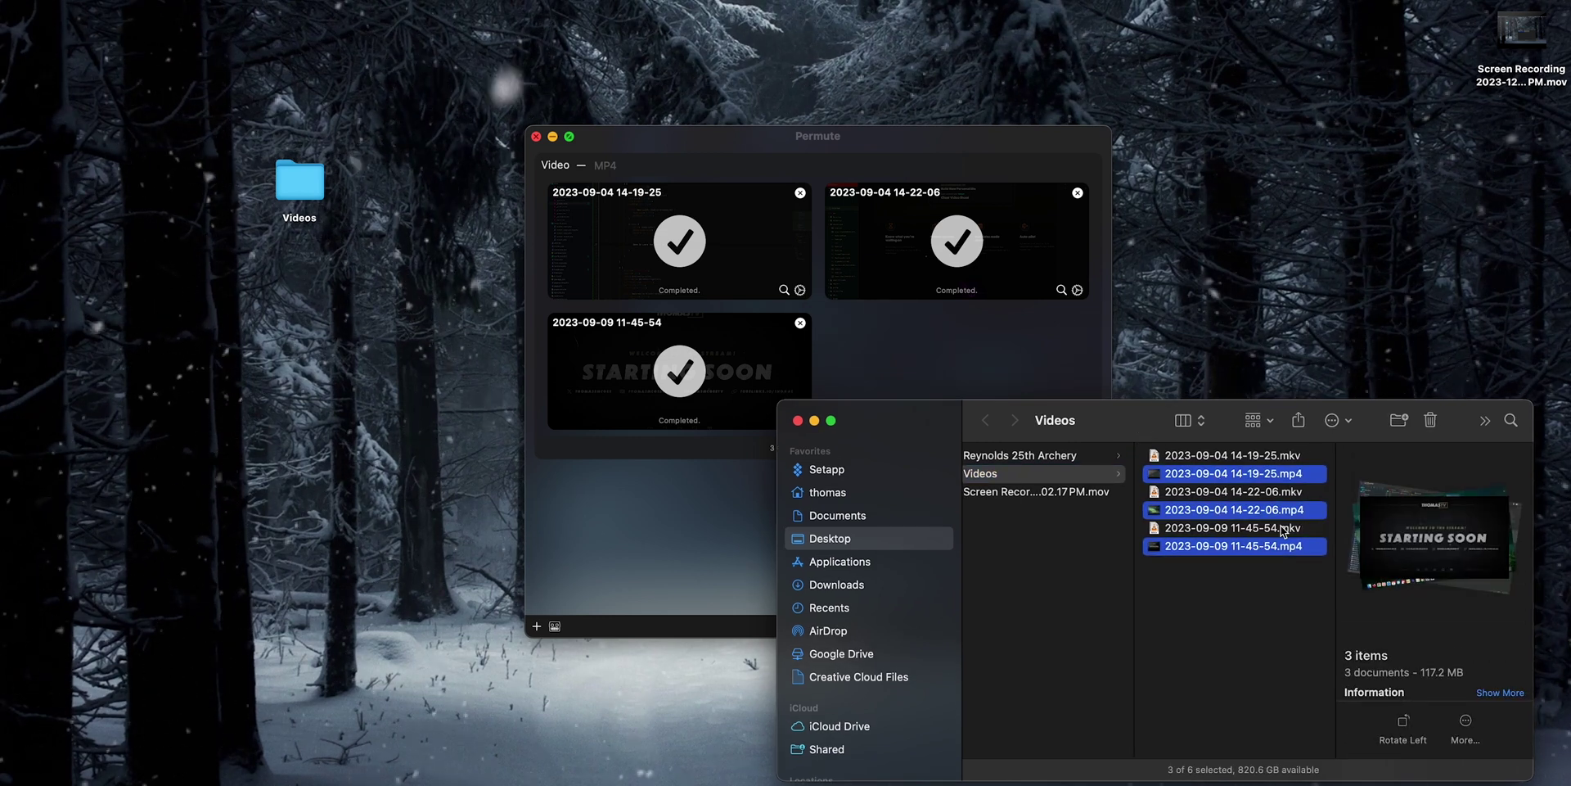
key(space)
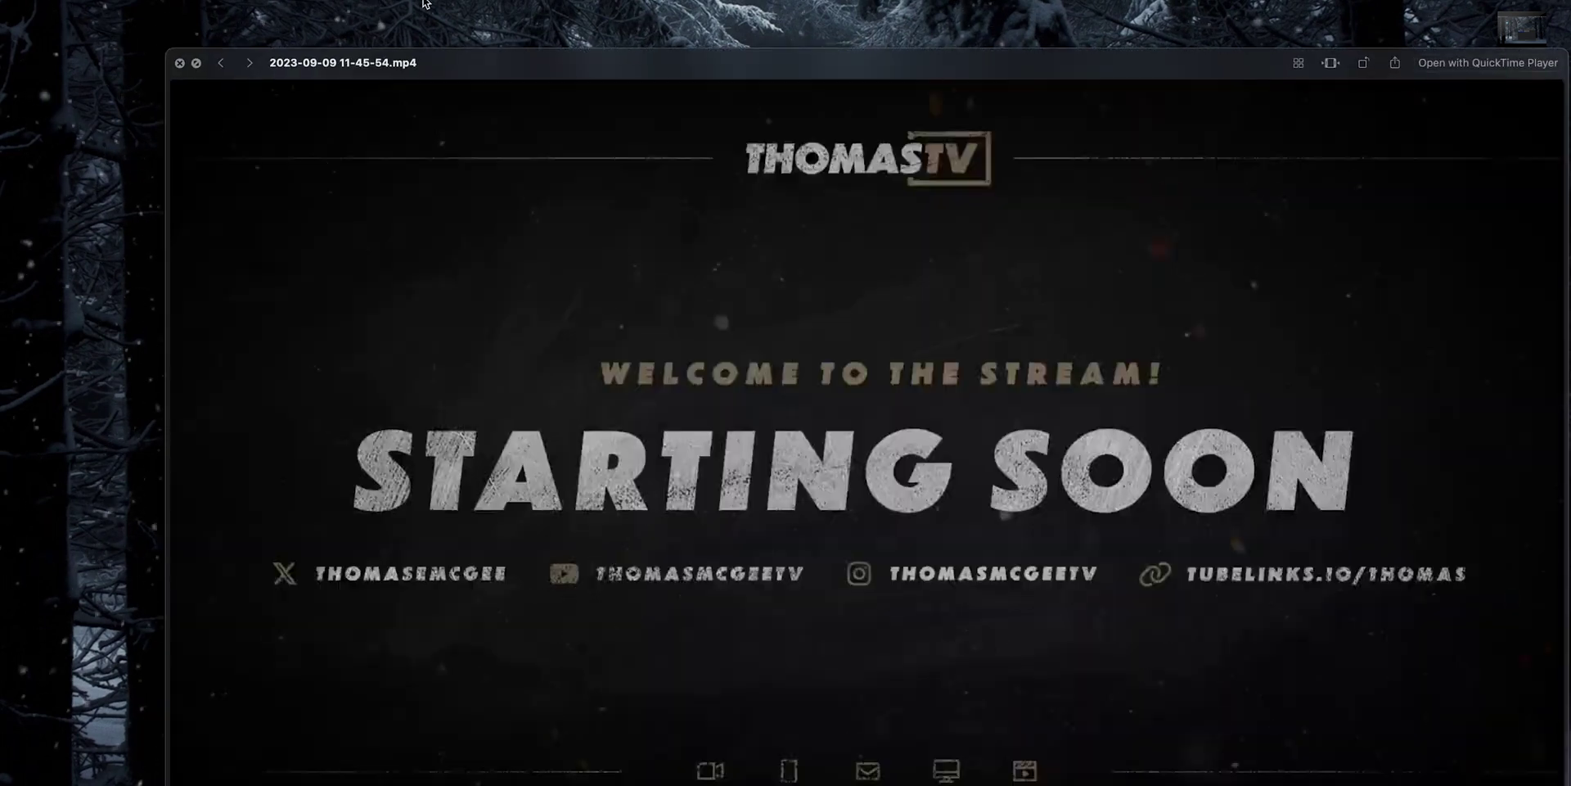
click(1300, 63)
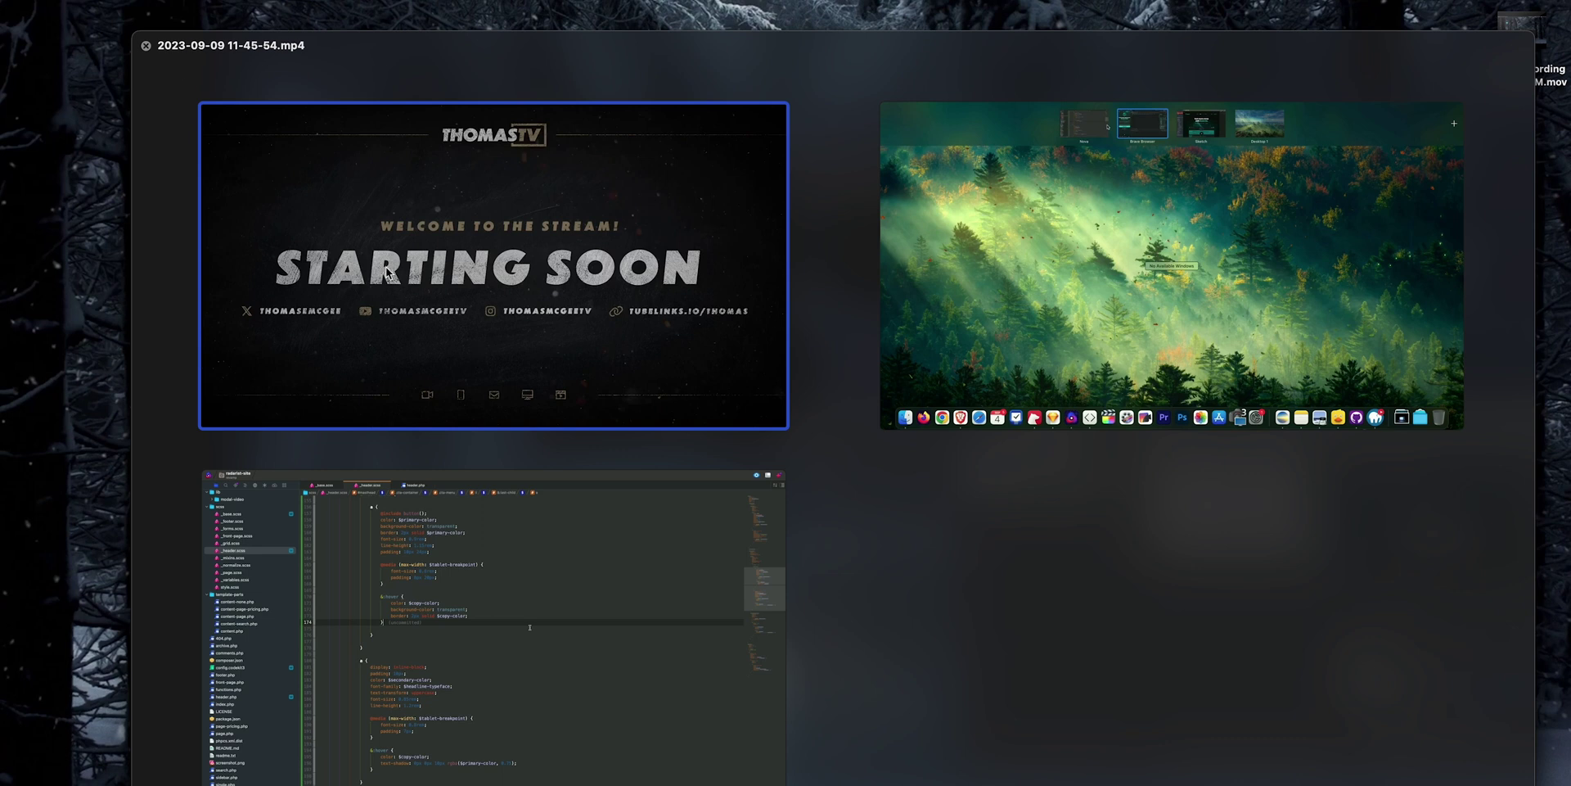
click(146, 46)
click(1237, 618)
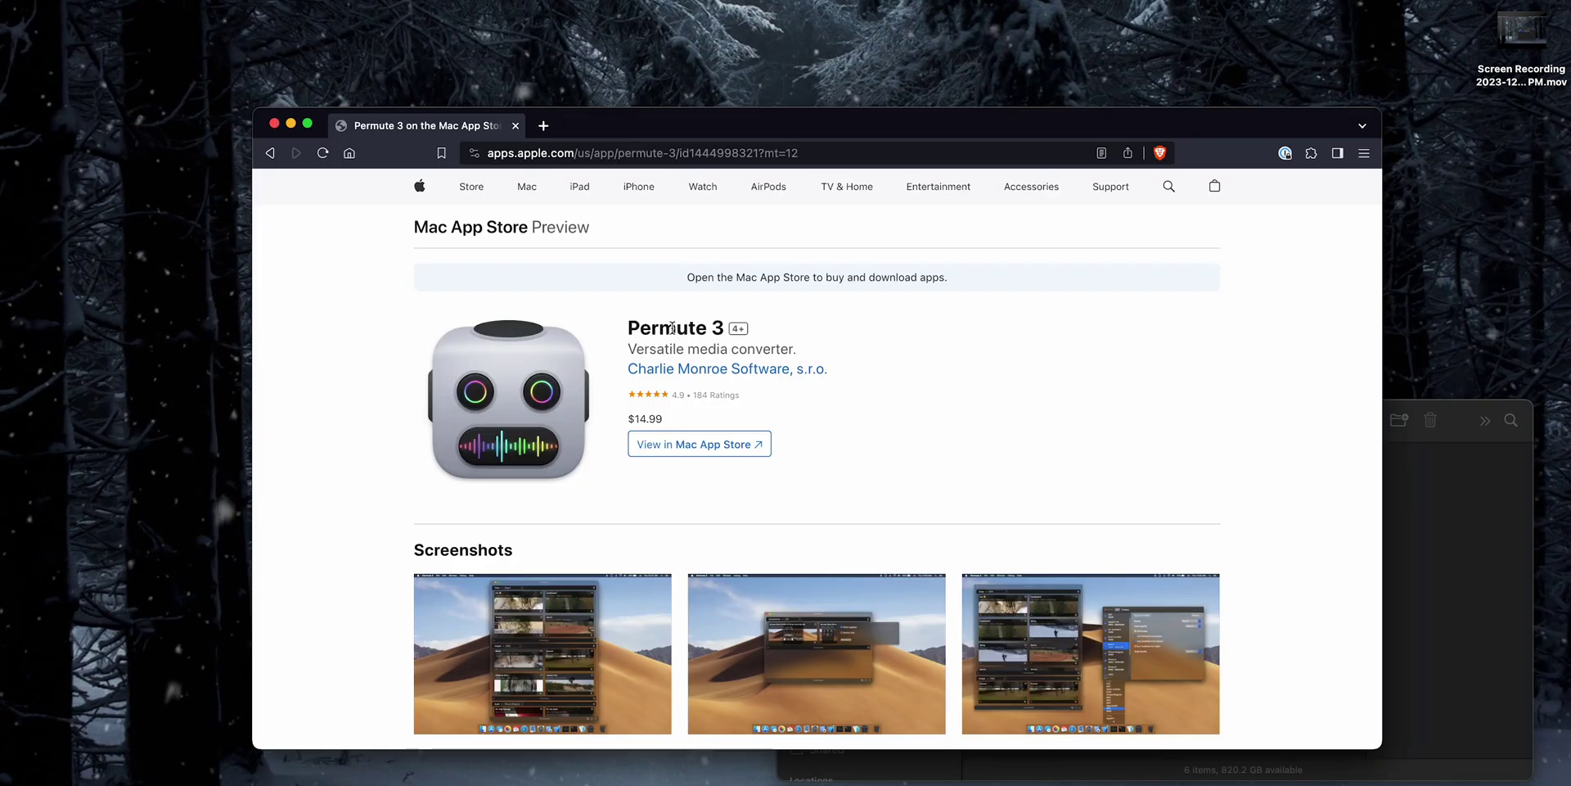
double_click(671, 328)
click(947, 332)
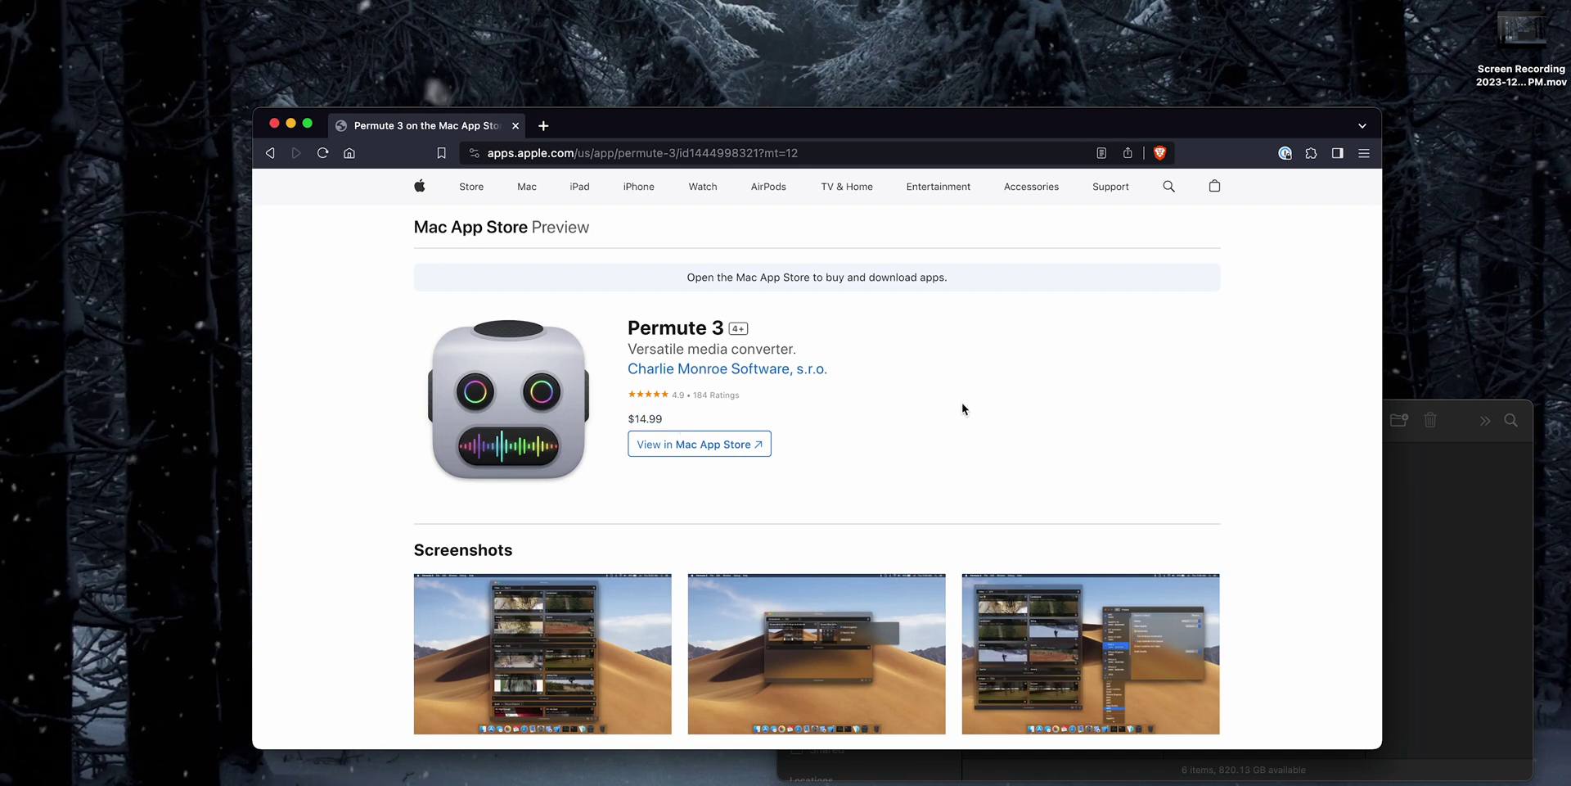
scroll(963, 400, down, 2)
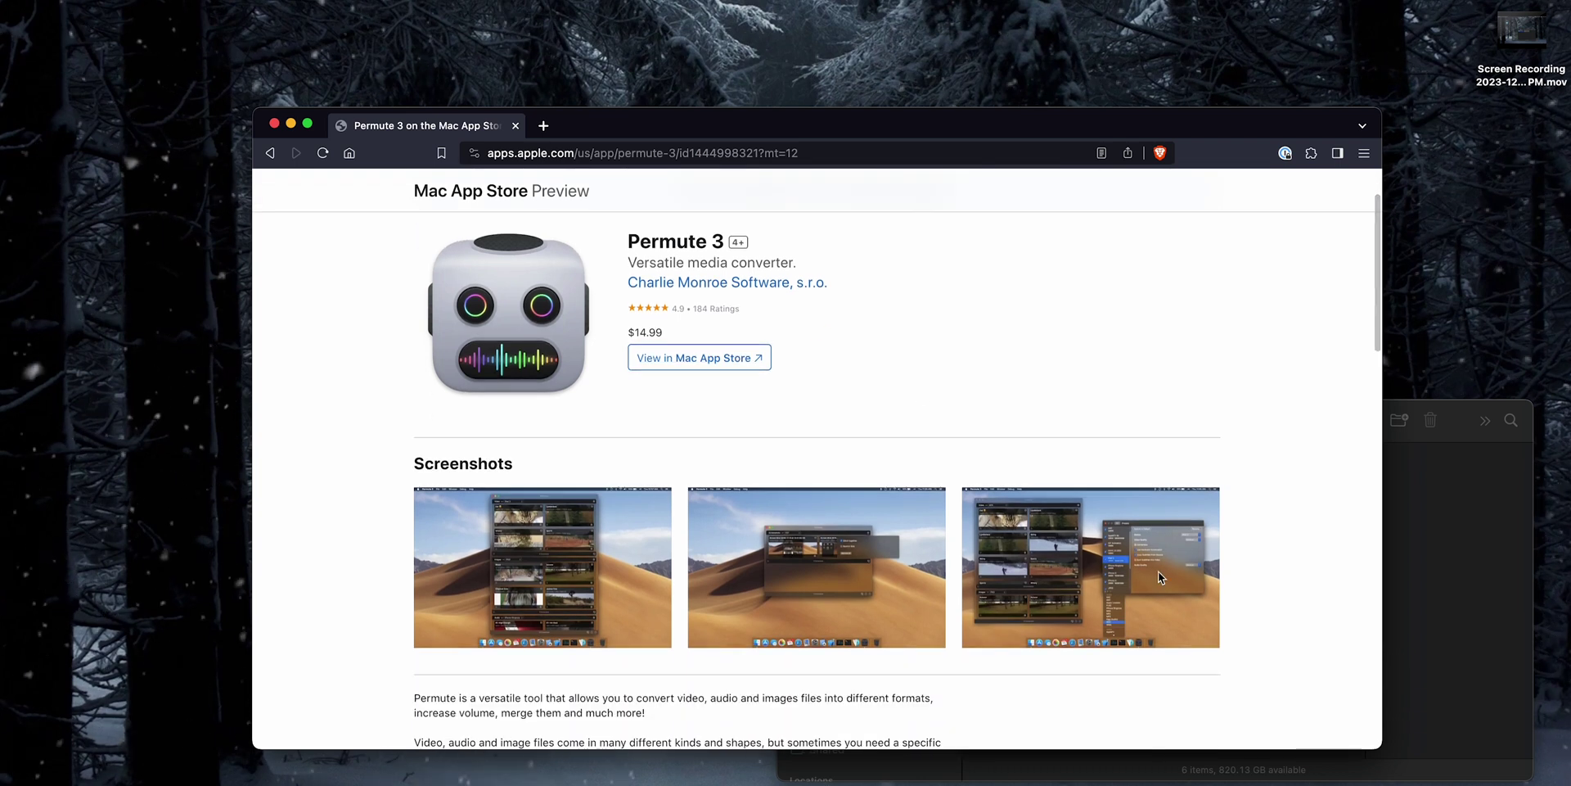
scroll(1189, 543, down, 5)
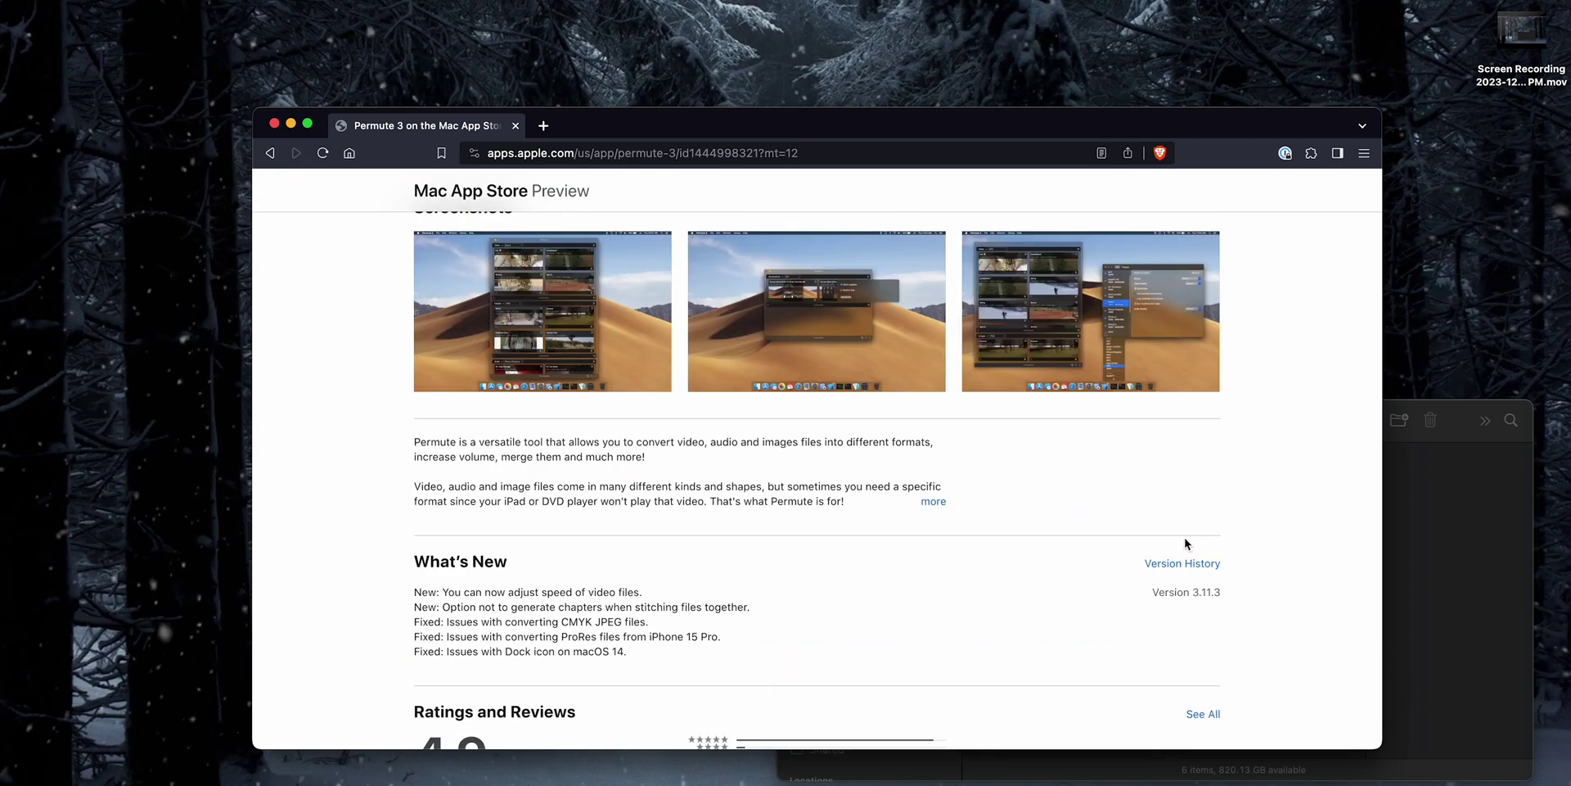
scroll(1185, 541, up, 3)
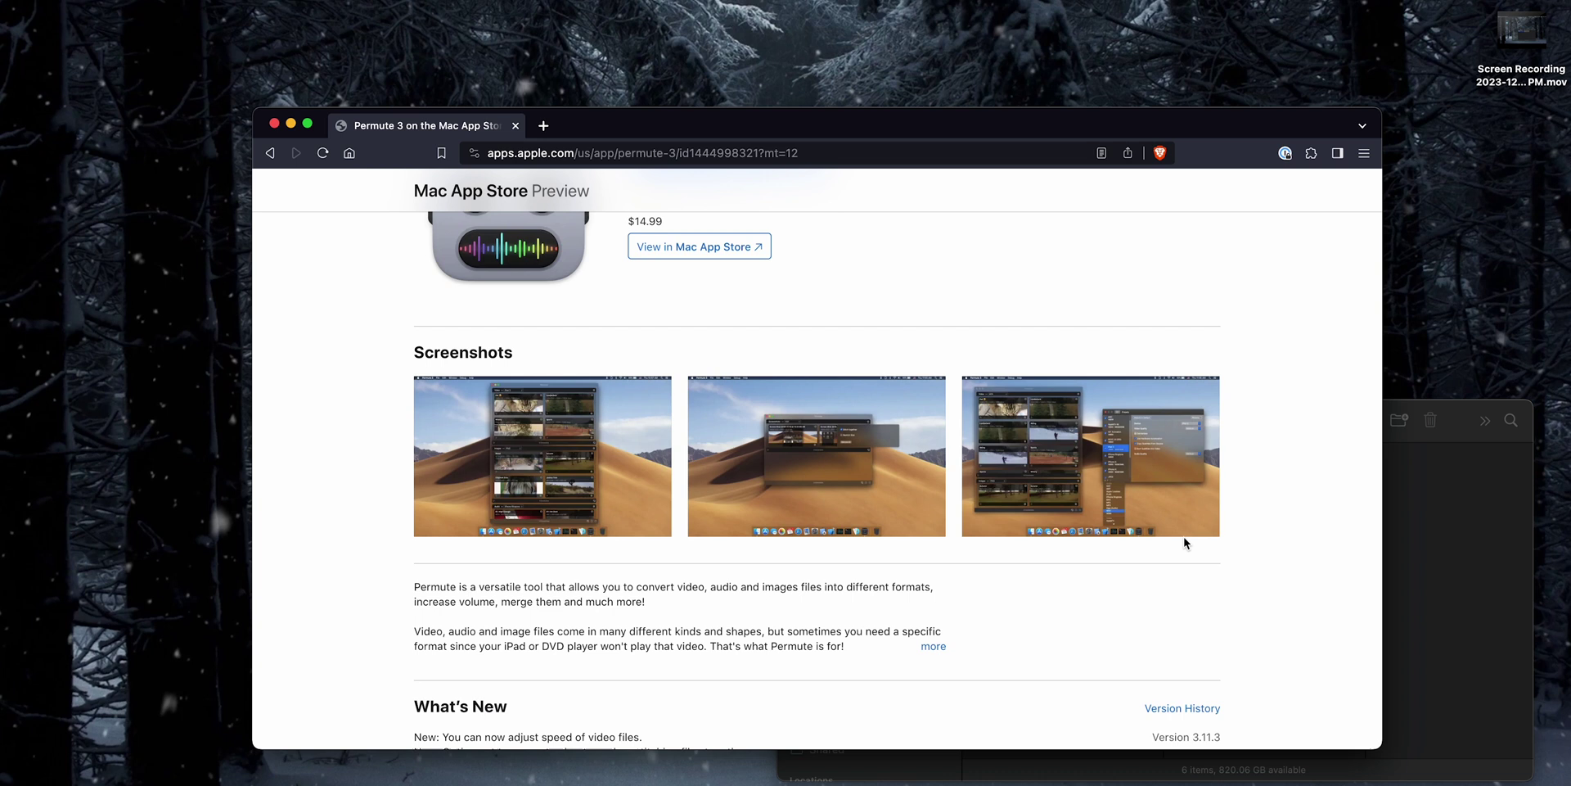
scroll(1184, 540, up, 4)
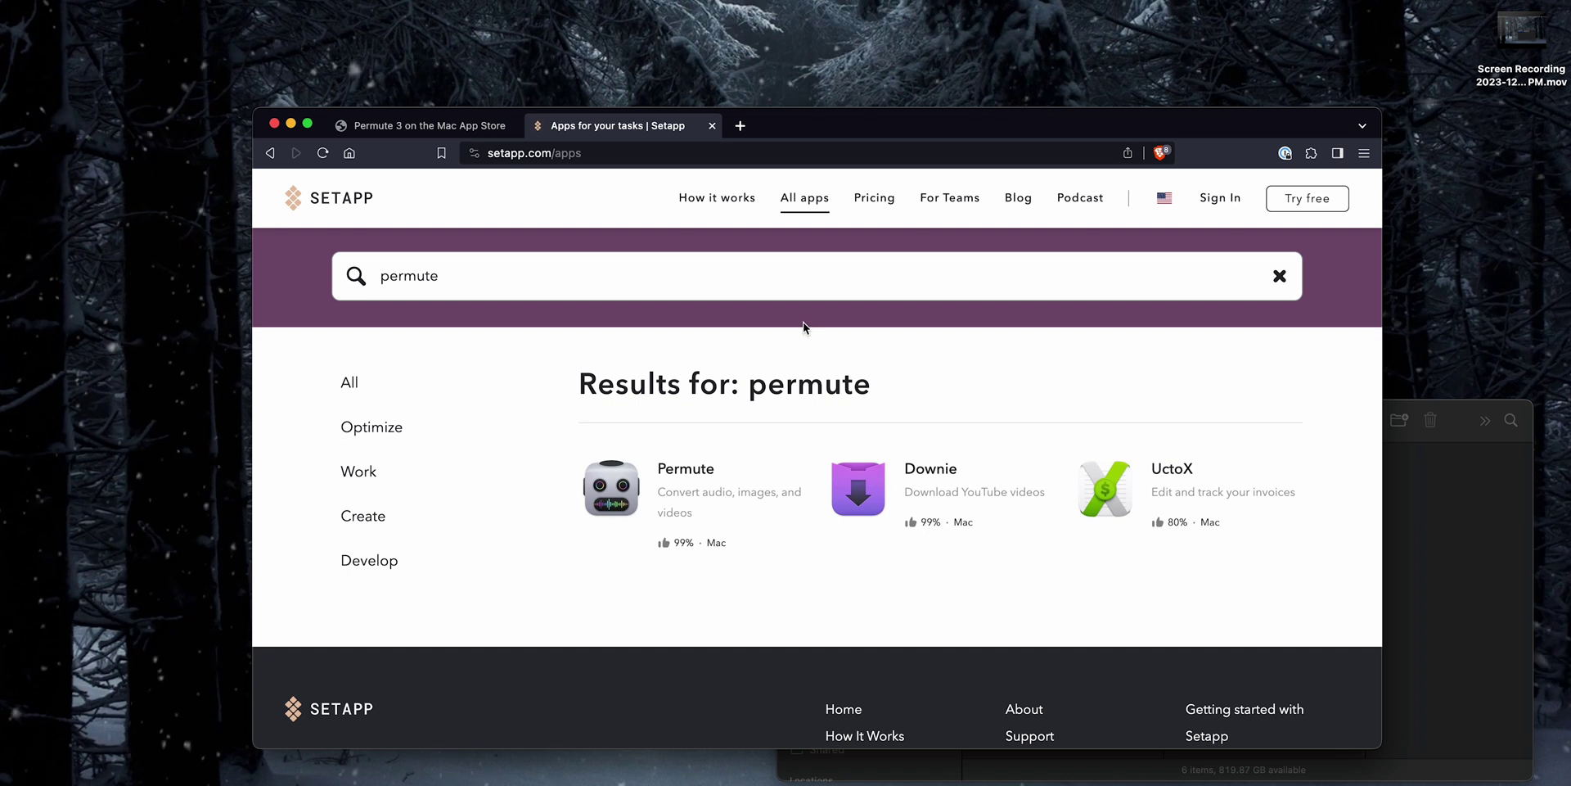
Step: Open Permute's page on Setapp and scroll through its listing
click(698, 474)
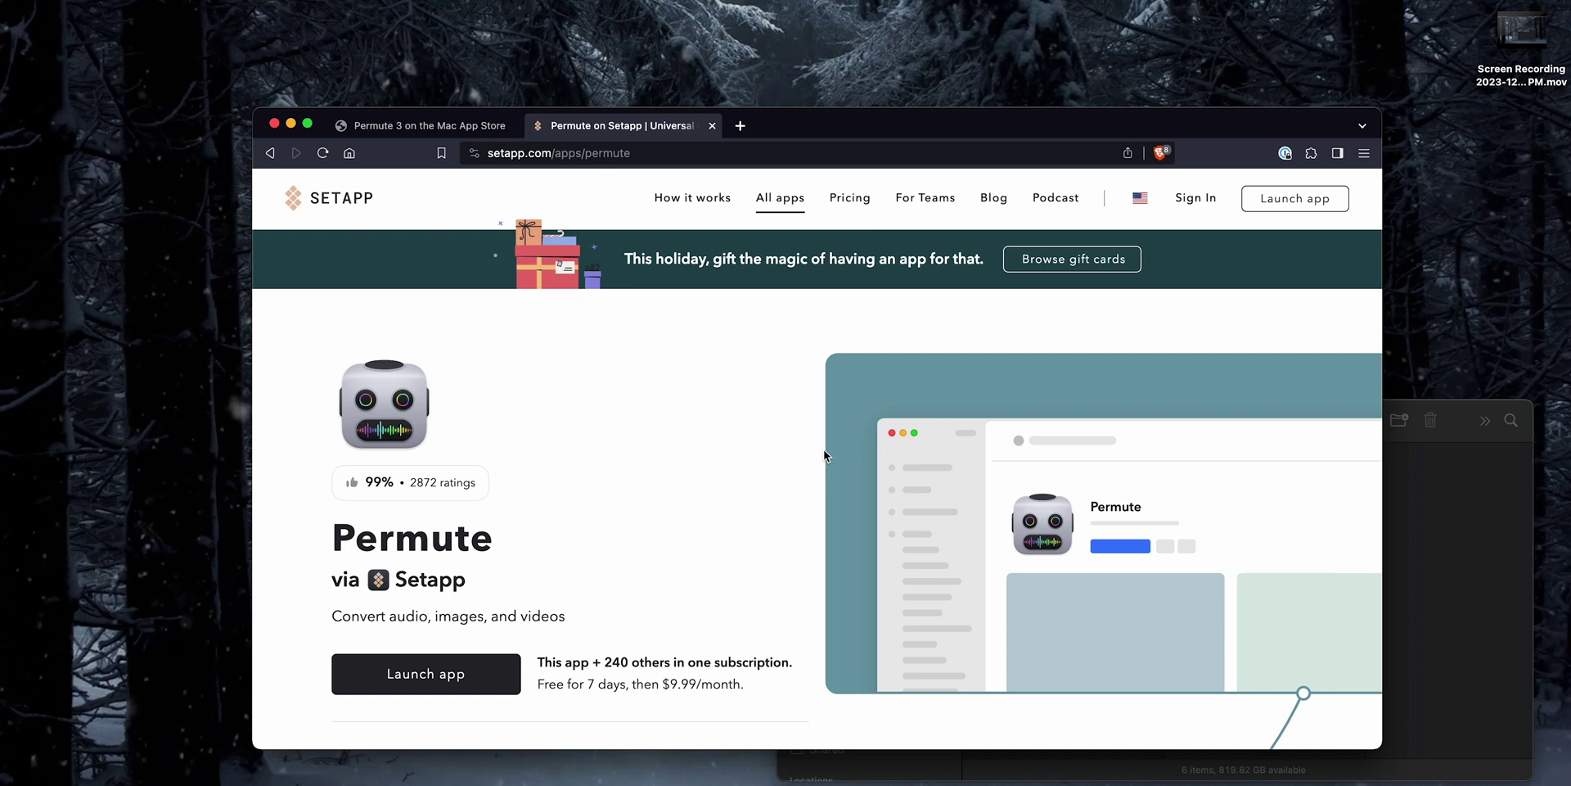
scroll(813, 497, down, 3)
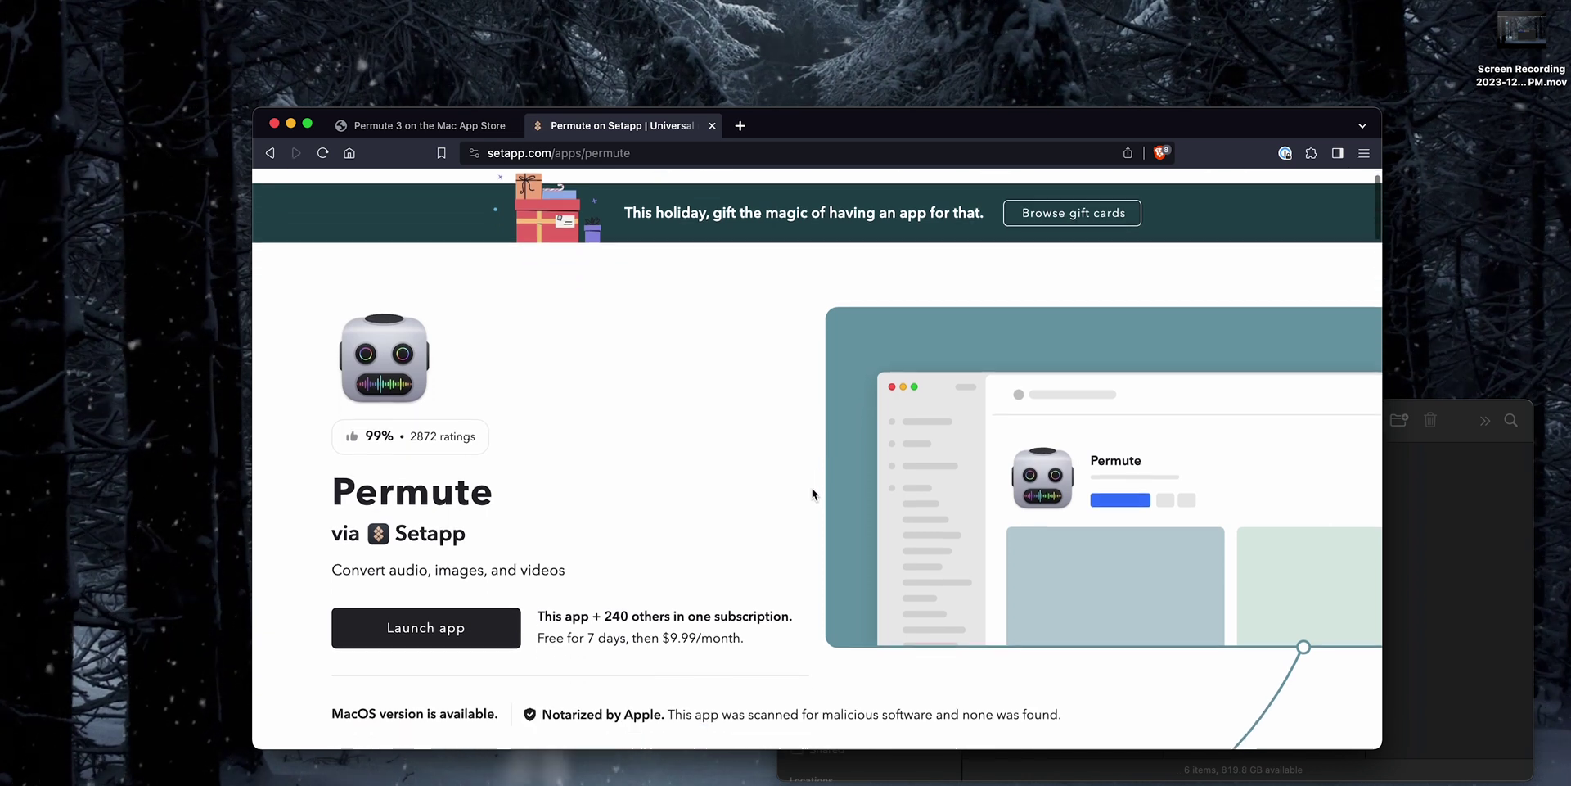
scroll(814, 480, up, 2)
scroll(813, 481, up, 1)
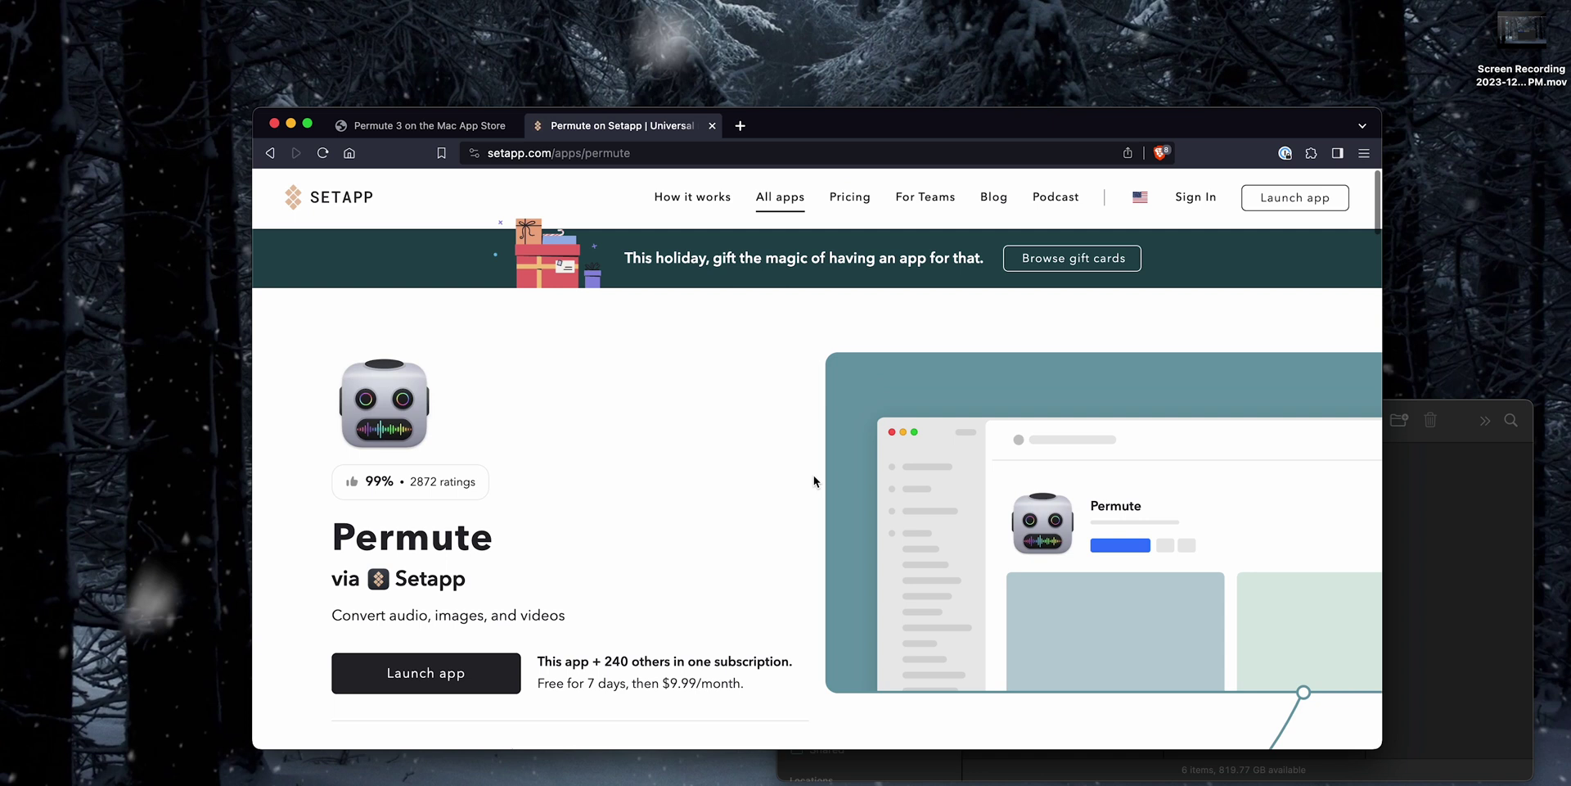
scroll(815, 475, down, 1)
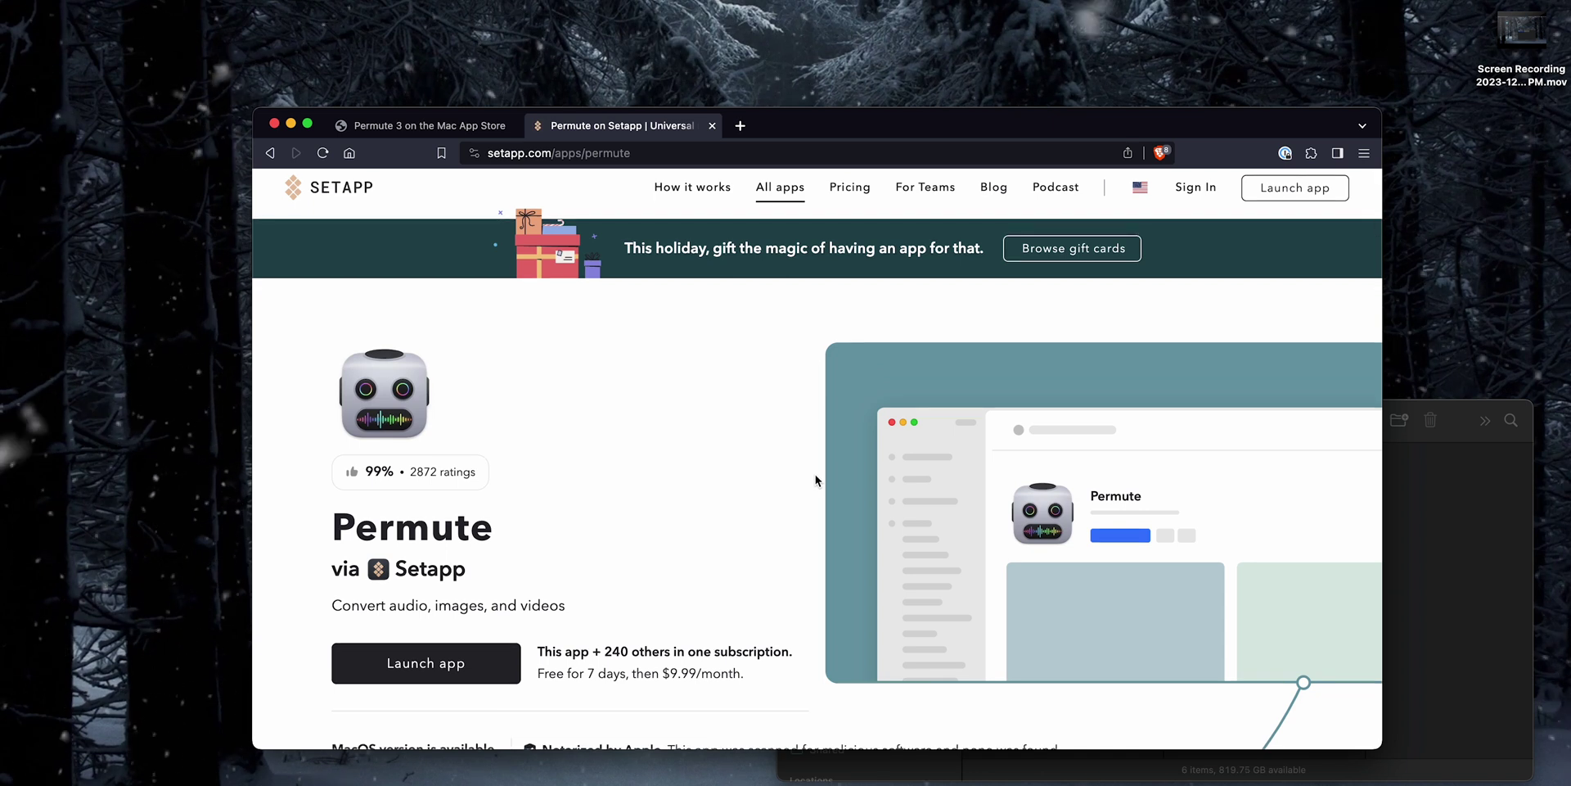
scroll(815, 473, up, 1)
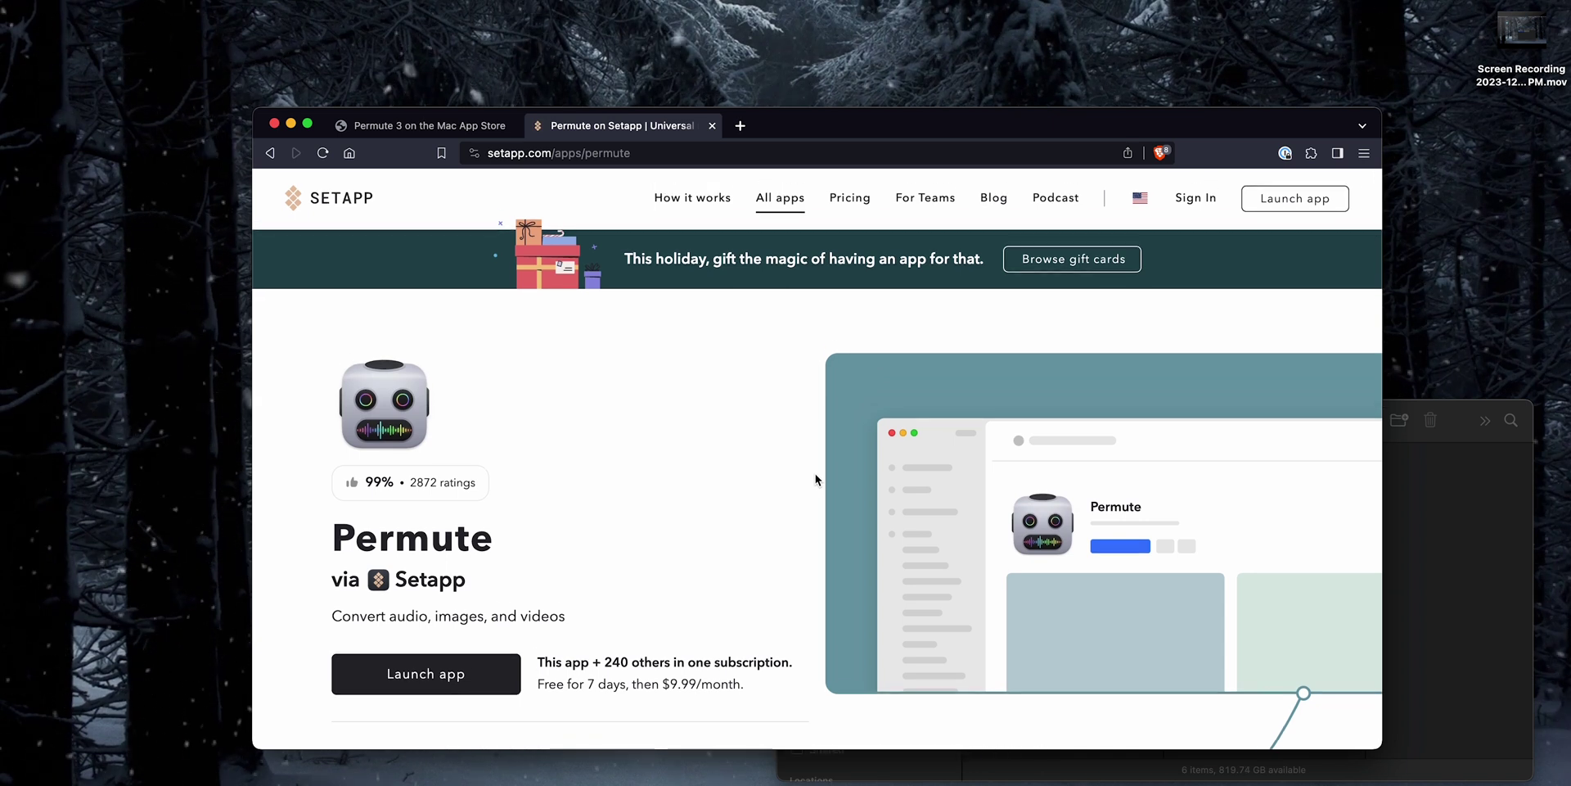
scroll(813, 473, down, 5)
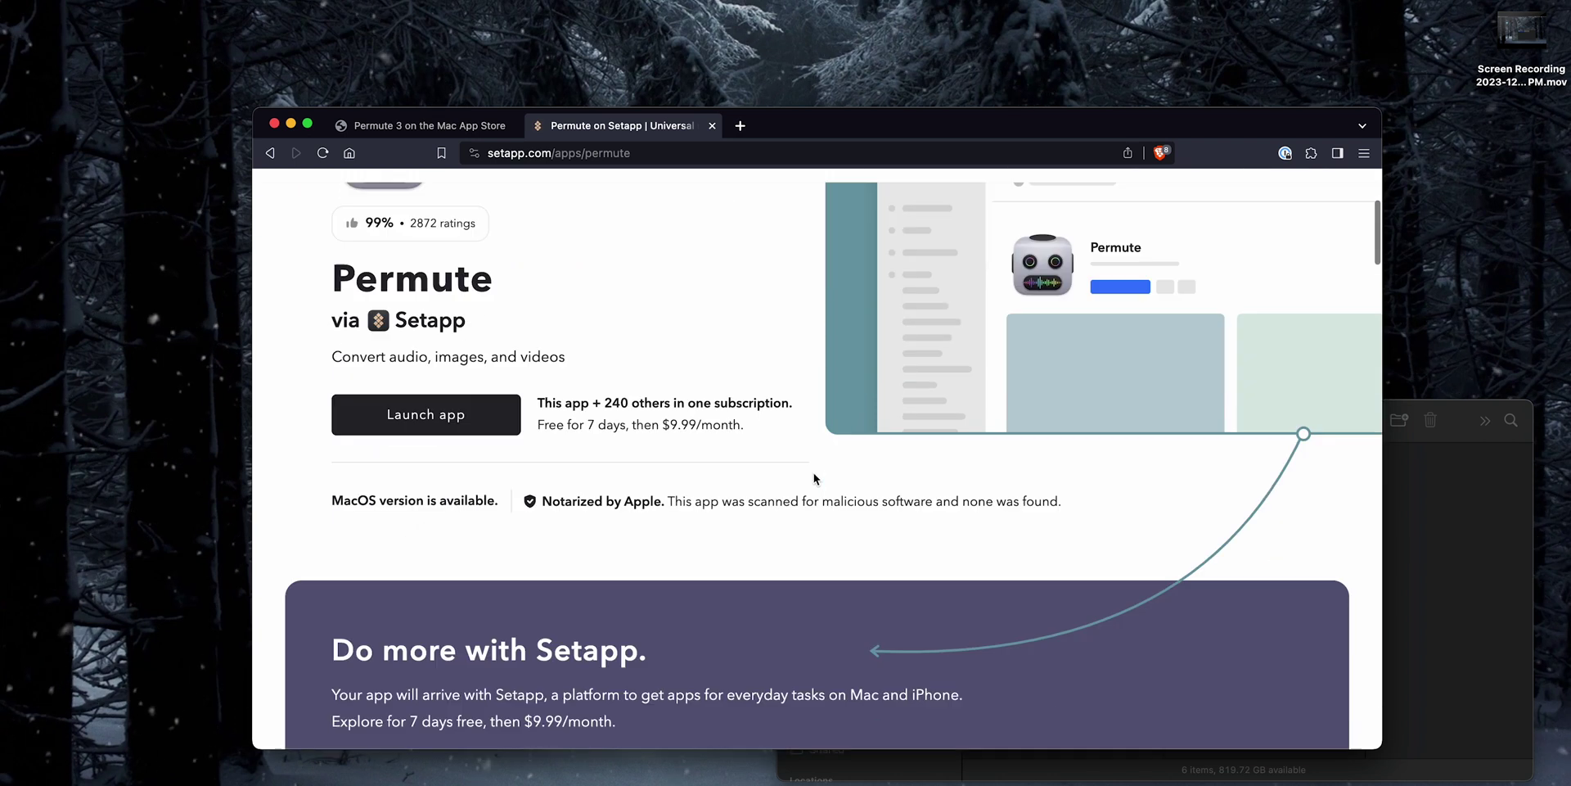
scroll(813, 473, up, 5)
Step: Return to the permute search results and browse Setapp's Optimize category
click(271, 154)
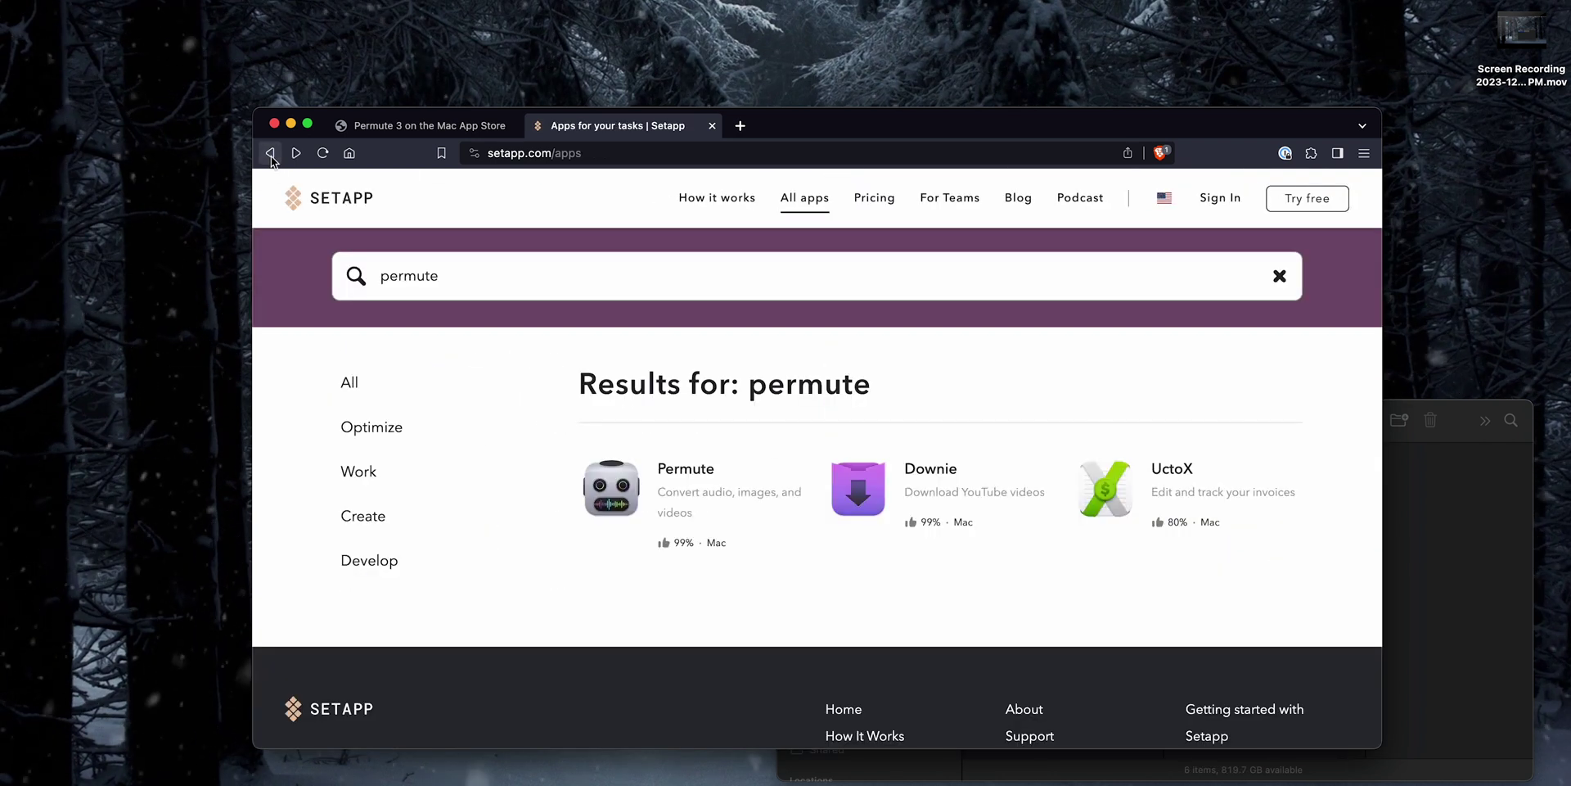
click(370, 428)
scroll(923, 411, down, 5)
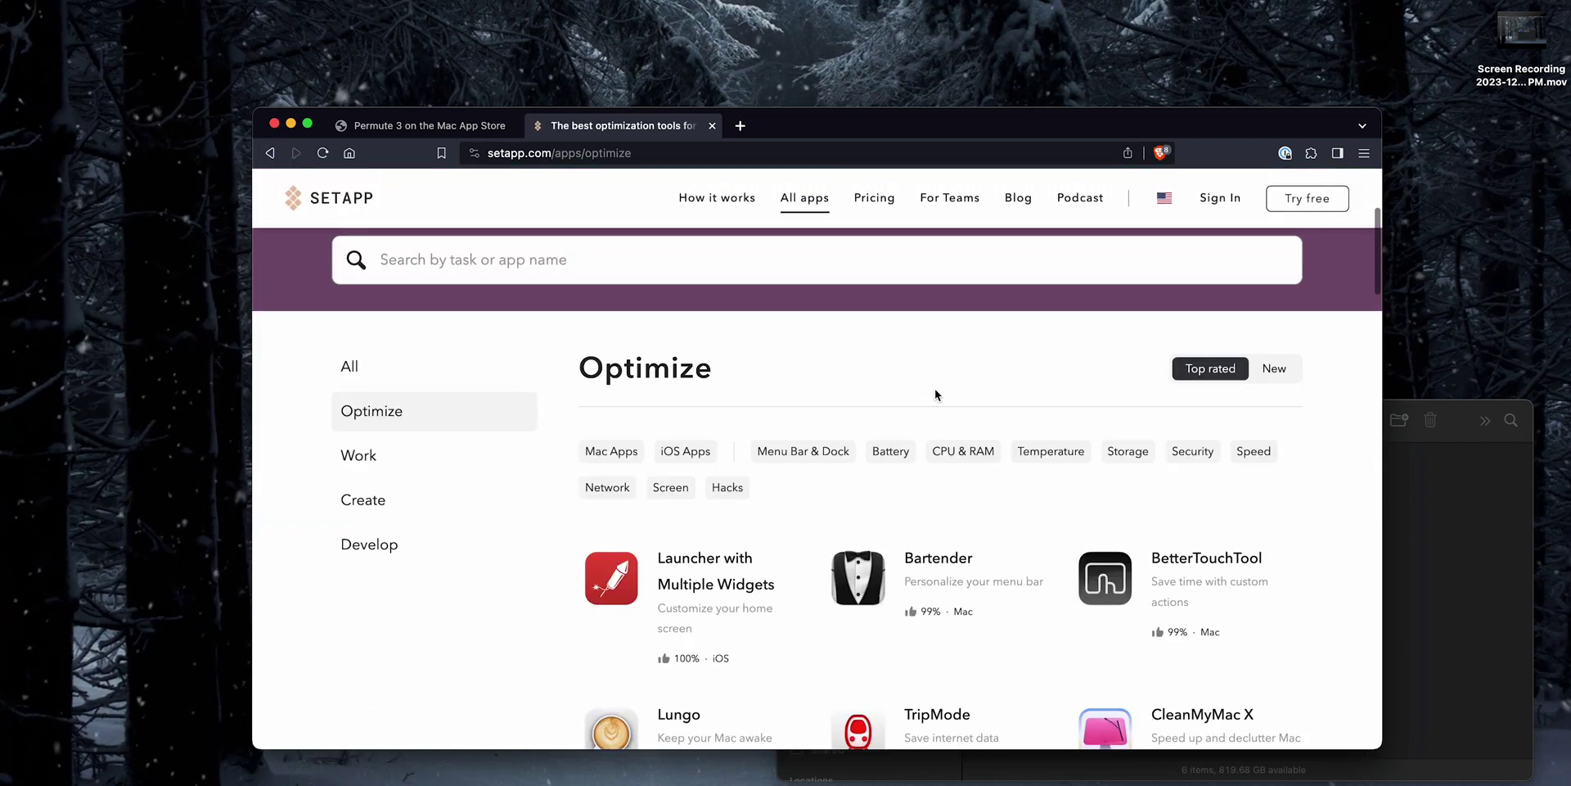